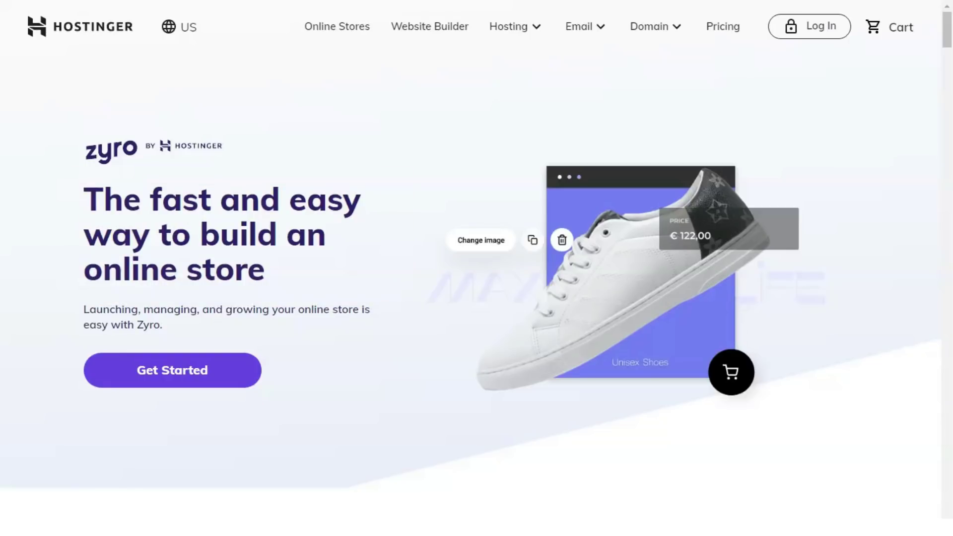
Step: Read through the Online Stores features, from Get ahead to Uncomplicated discounts, reaching 'Easy to setup'
scroll(477, 268, "down", 15)
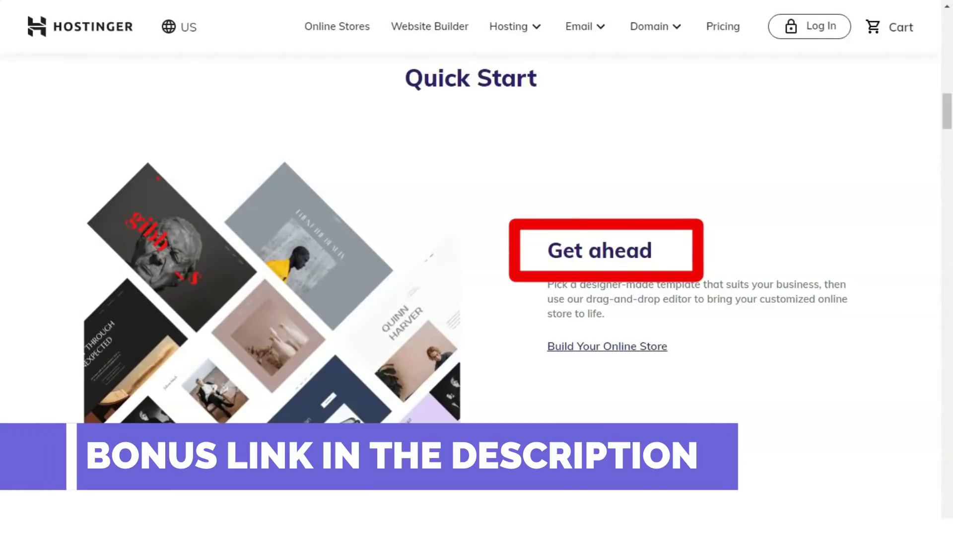
scroll(476, 268, "down", 8)
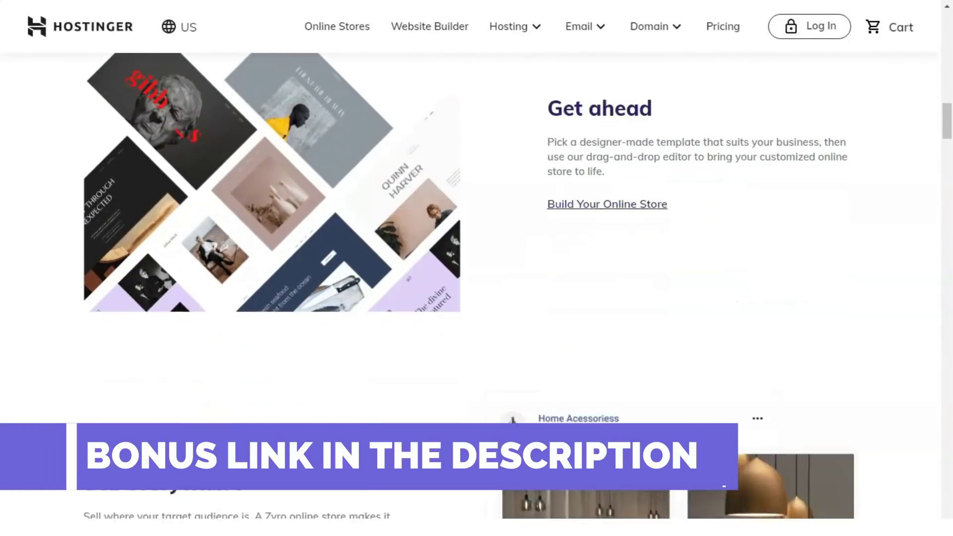
scroll(476, 313, "down", 1)
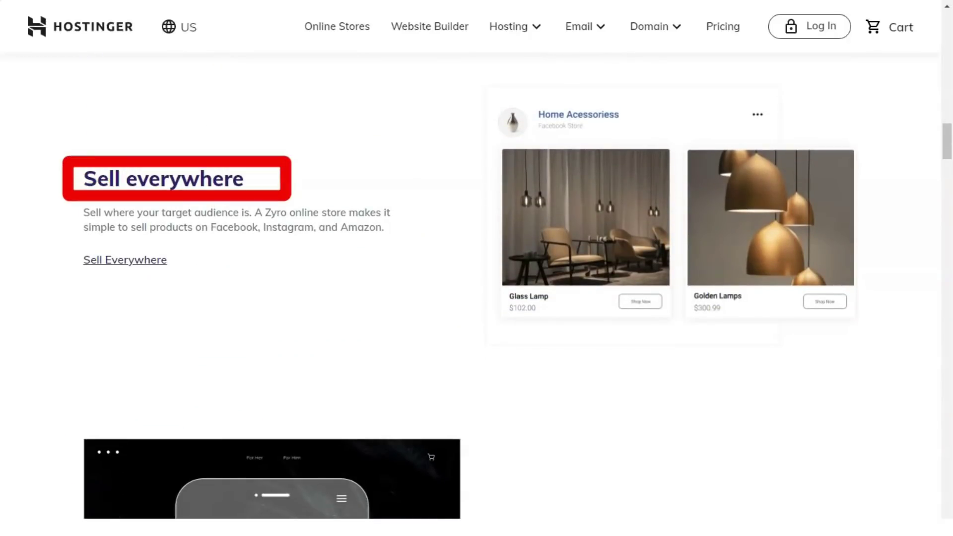
scroll(476, 298, "down", 8)
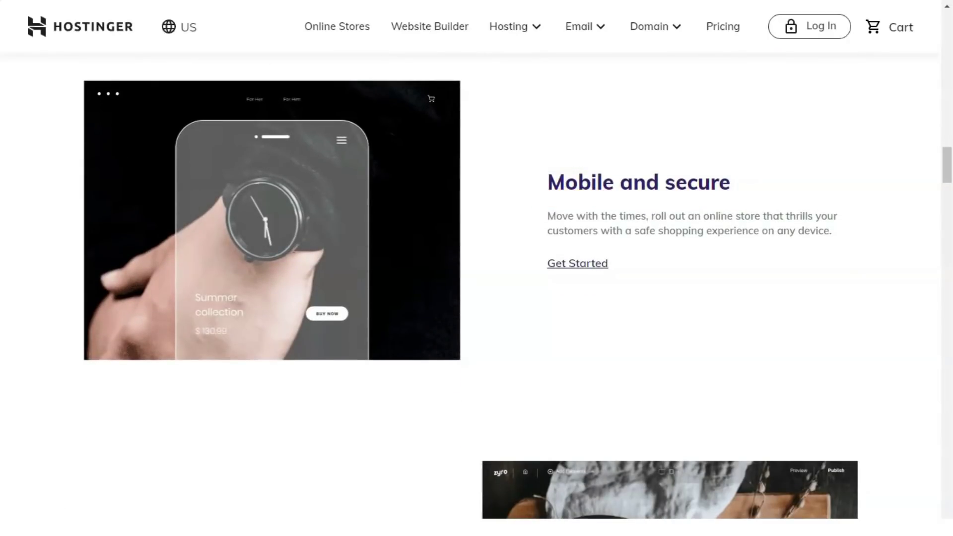
scroll(477, 286, "down", 6)
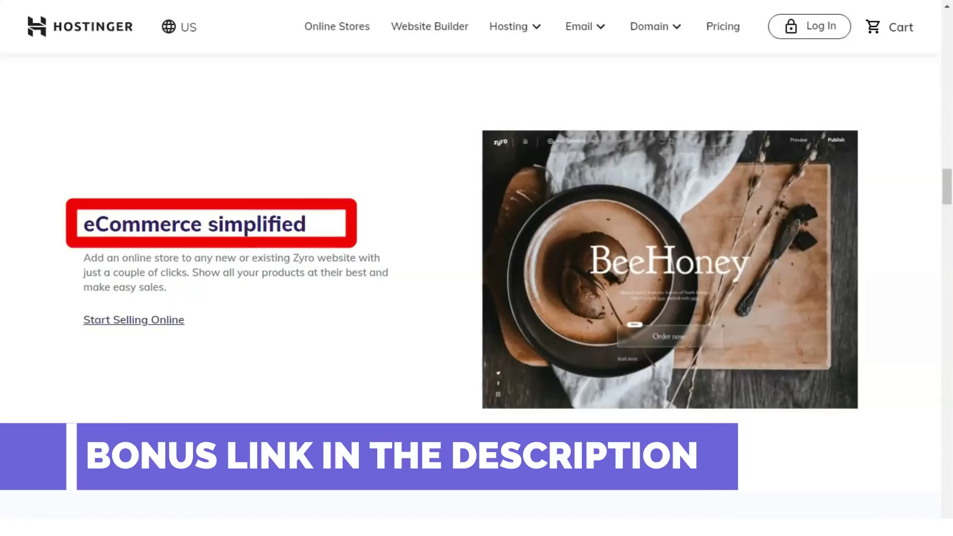
scroll(477, 286, "down", 6)
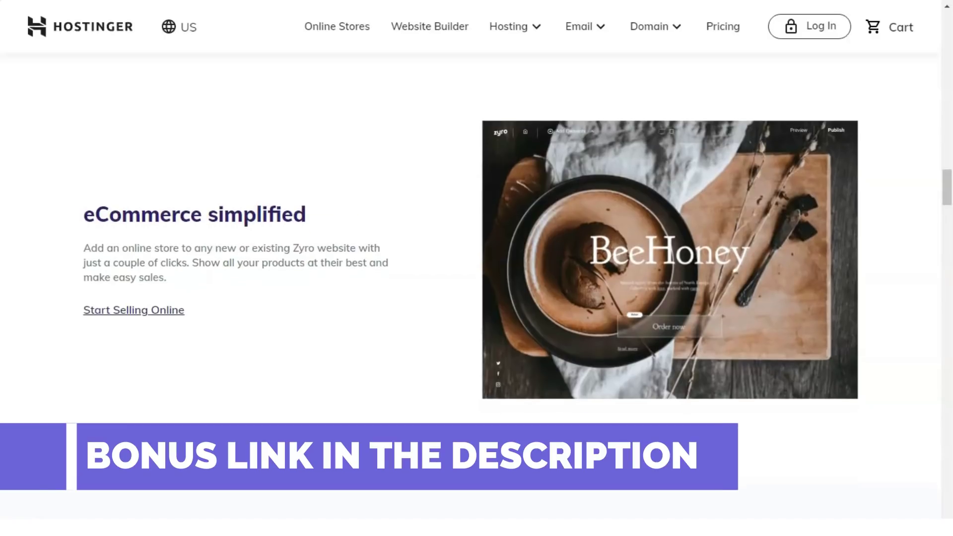
scroll(477, 286, "down", 2)
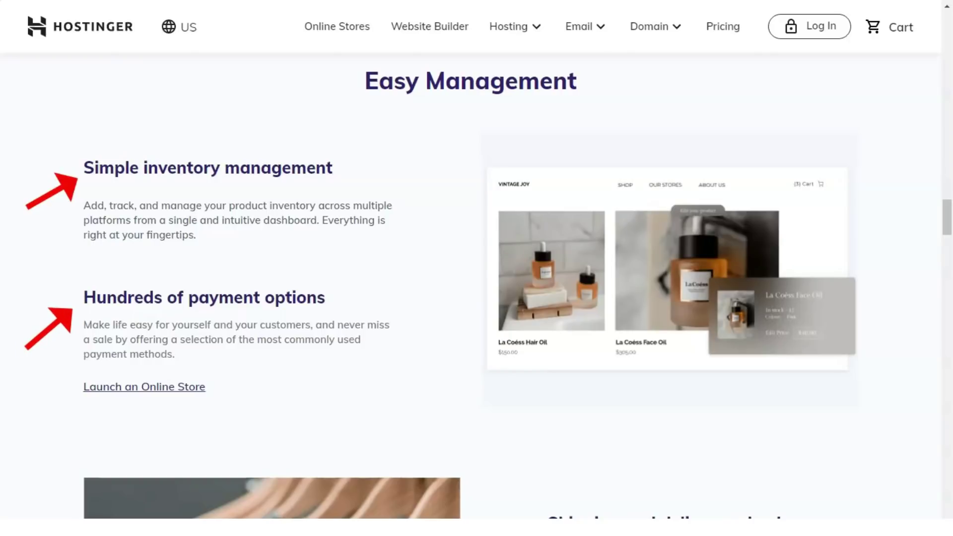
scroll(517, 286, "down", 7)
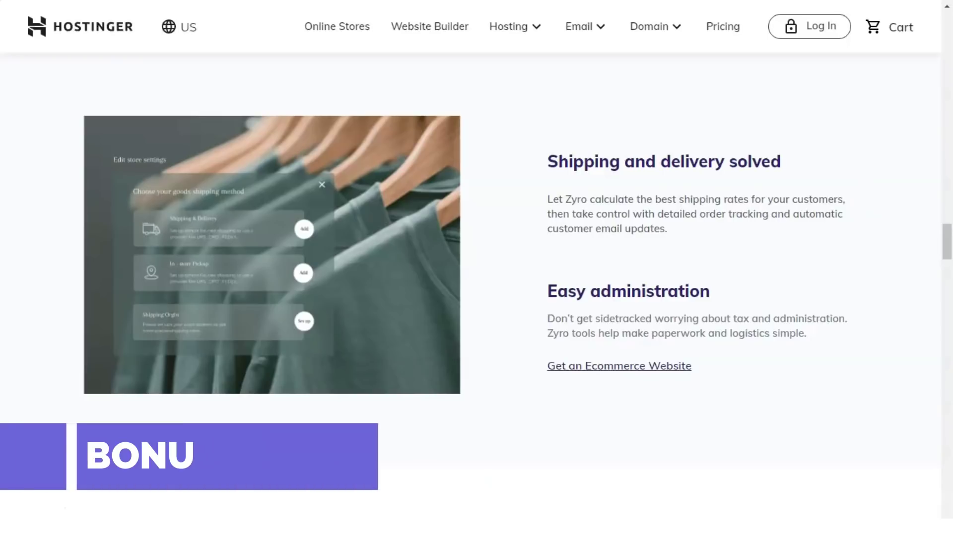
scroll(477, 287, "down", 4)
scroll(477, 286, "down", 6)
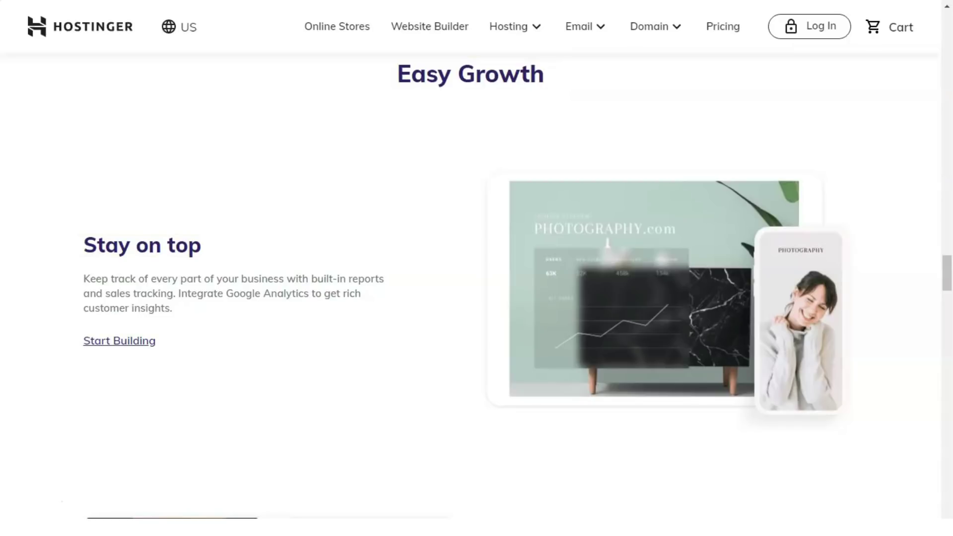
scroll(477, 289, "down", 6)
scroll(477, 288, "down", 2)
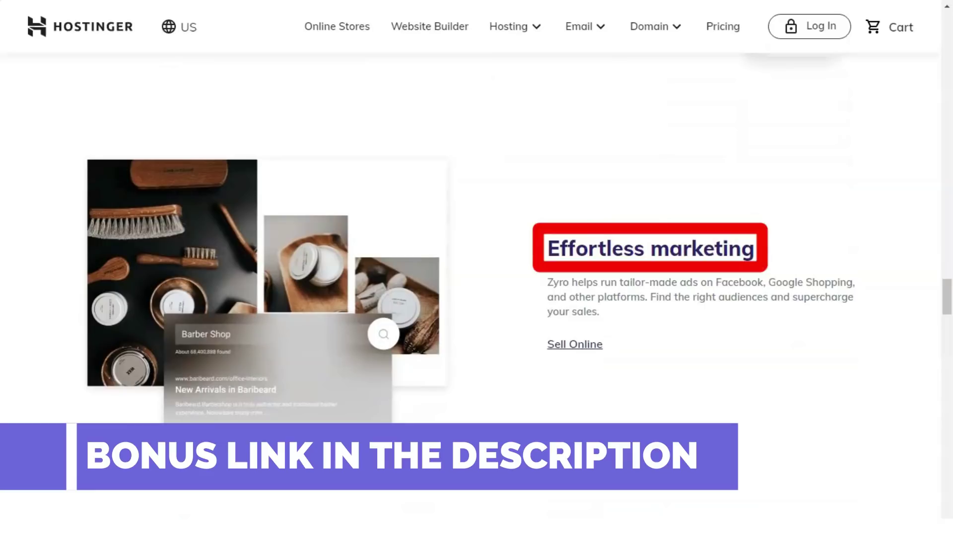
scroll(476, 289, "down", 8)
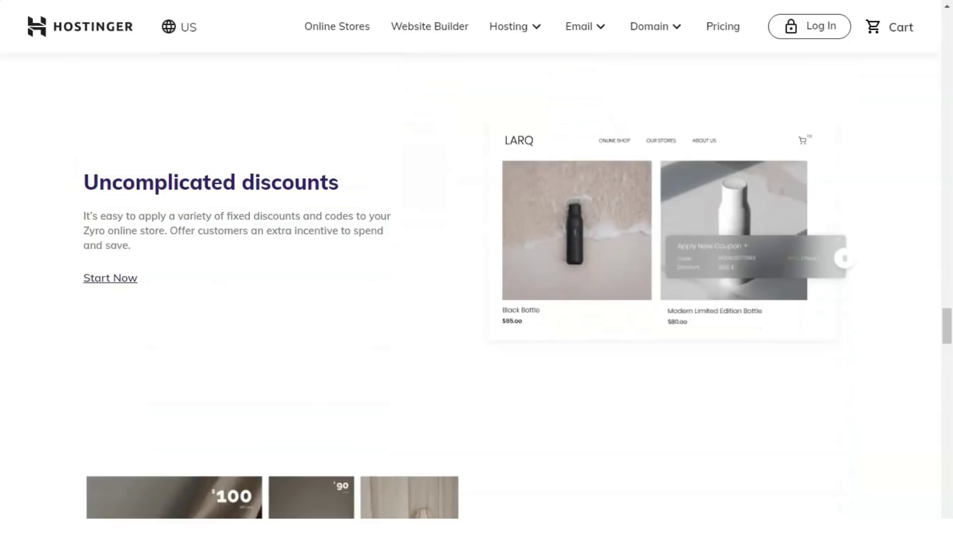
scroll(477, 298, "down", 7)
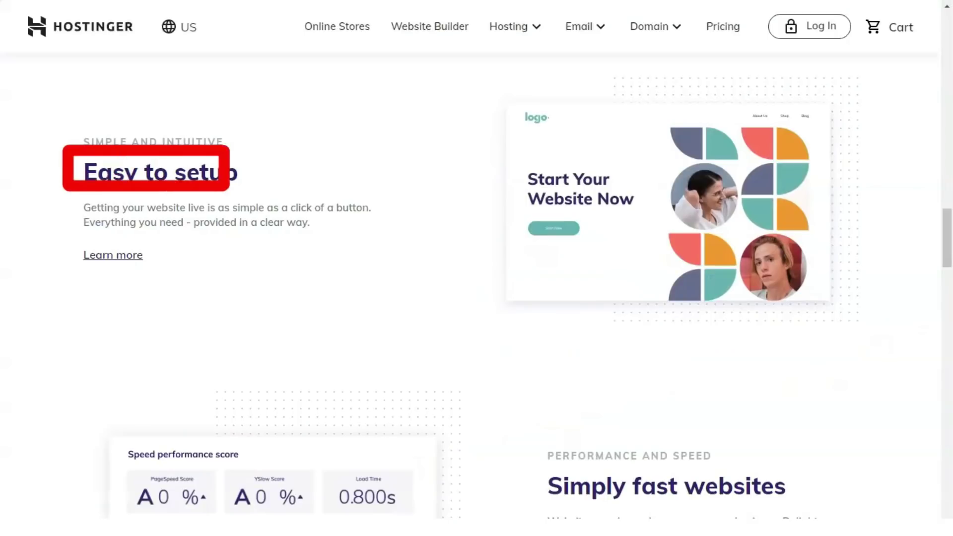
Step: Scroll to the plans: Single $0.99/mo, Premium $2.19/mo and Business $3.99/mo
scroll(478, 298, "down", 6)
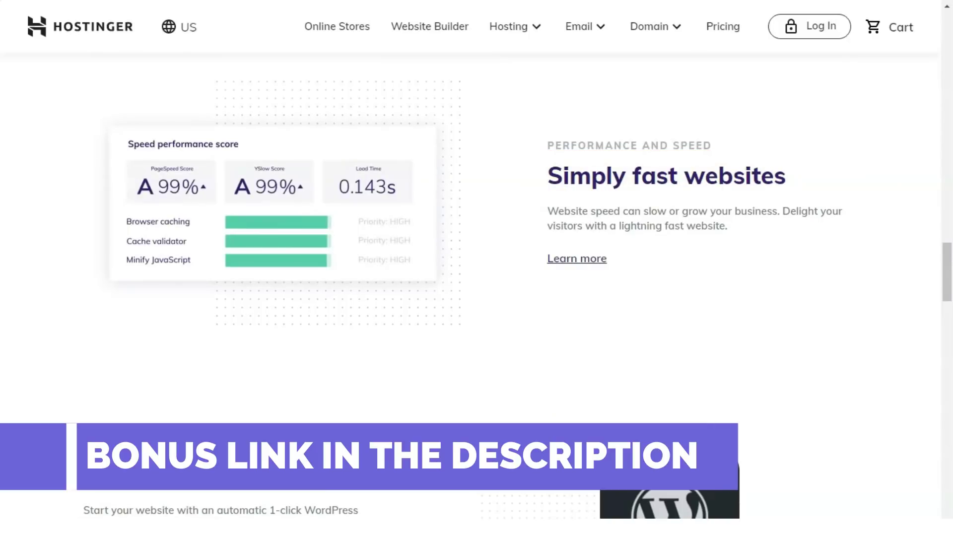
scroll(476, 268, "down", 5)
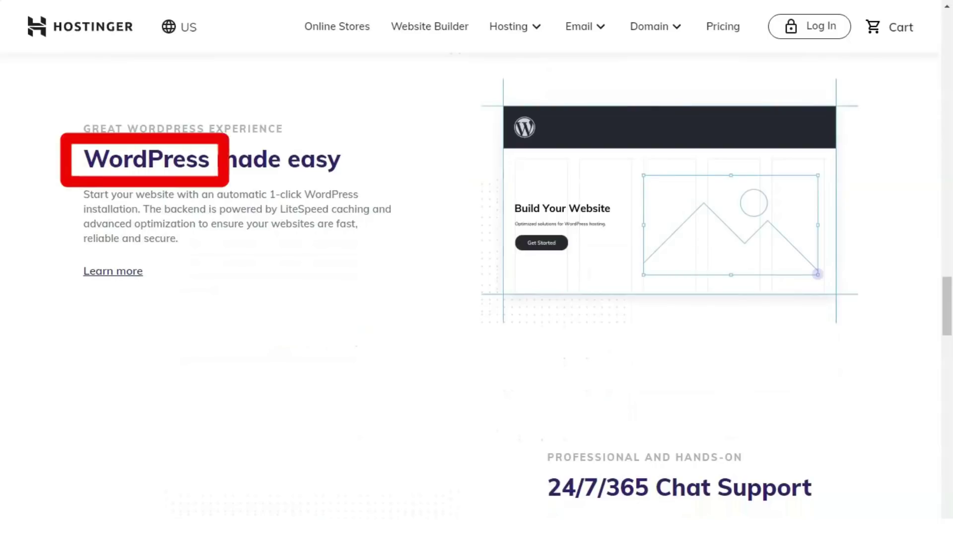
scroll(477, 268, "down", 6)
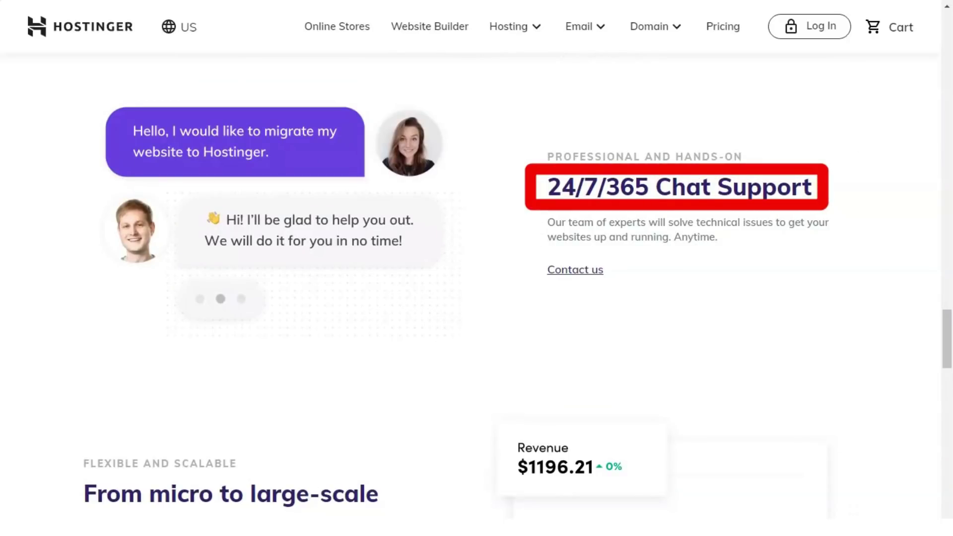
scroll(477, 268, "down", 7)
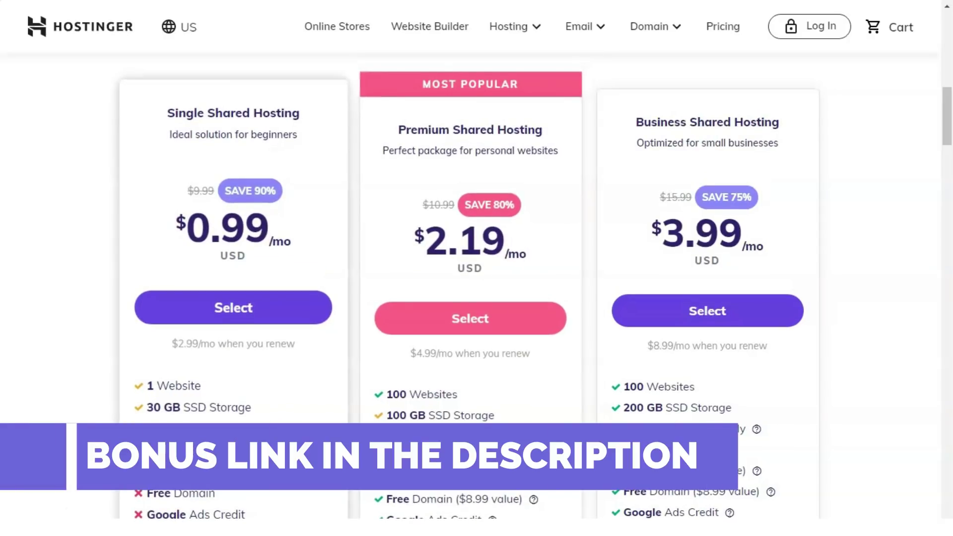
scroll(532, 286, "down", 6)
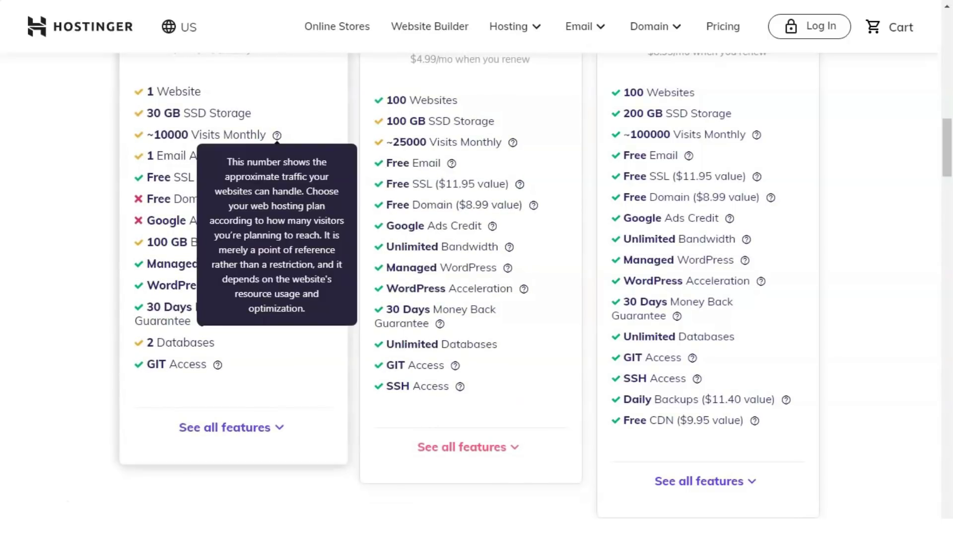
mouse_move(284, 177)
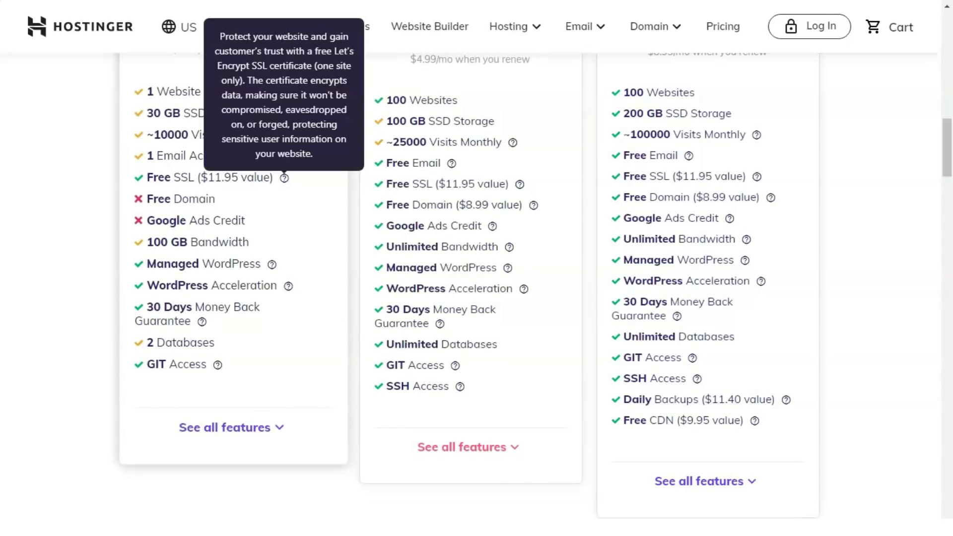
mouse_move(272, 265)
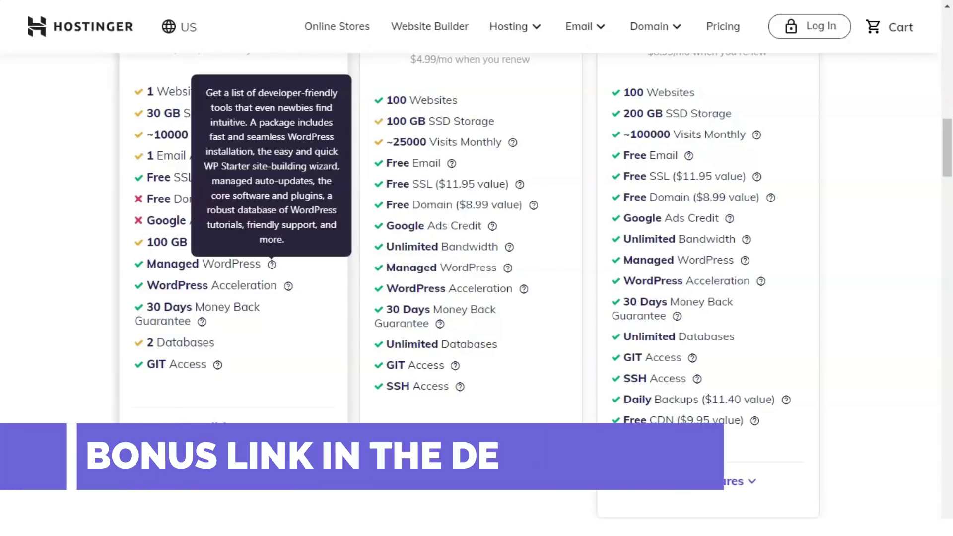
mouse_move(288, 286)
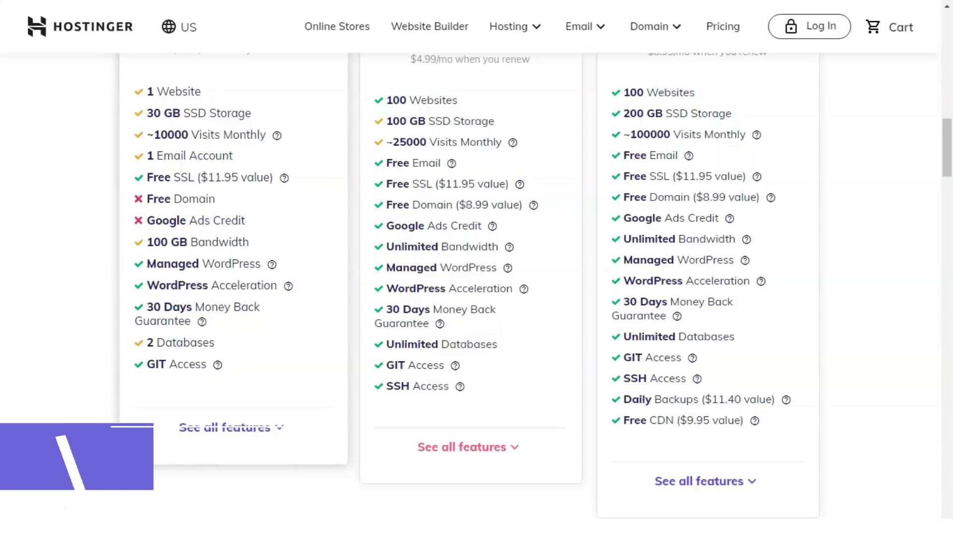
scroll(477, 285, "up", 5)
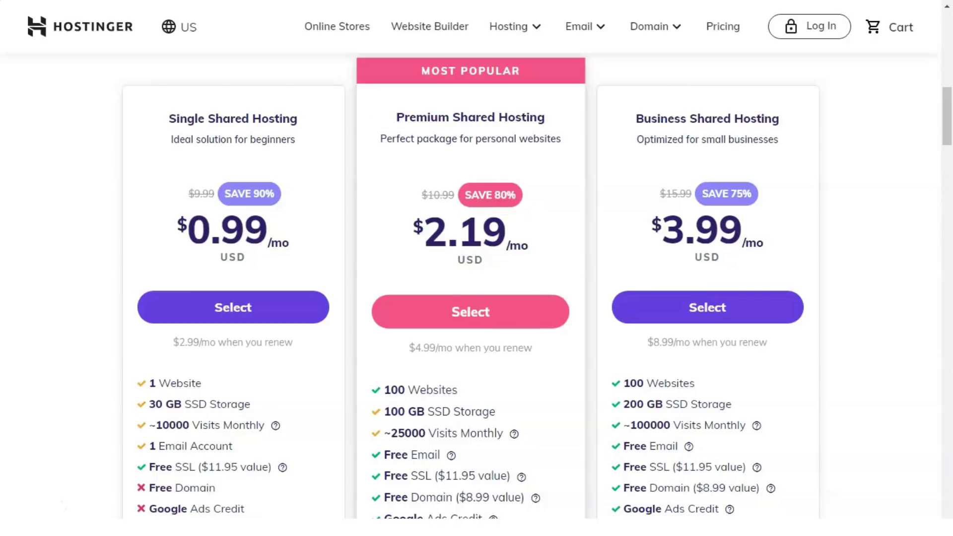
scroll(536, 286, "down", 5)
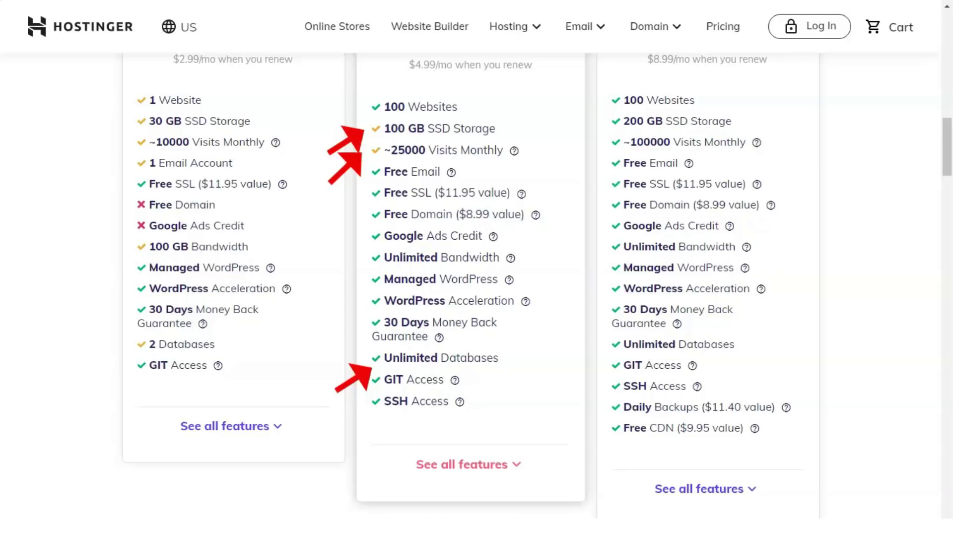
scroll(470, 278, "up", 5)
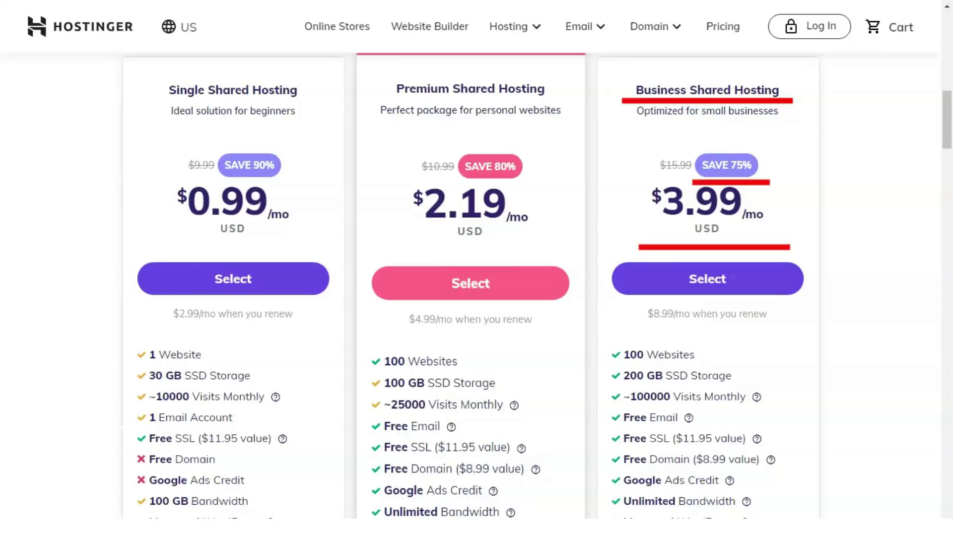
scroll(470, 278, "down", 3)
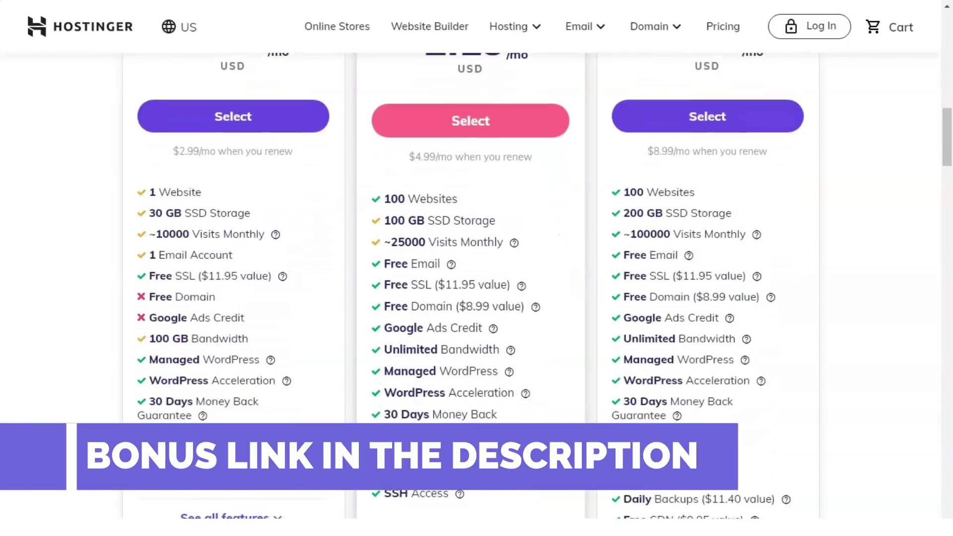
scroll(471, 278, "down", 2)
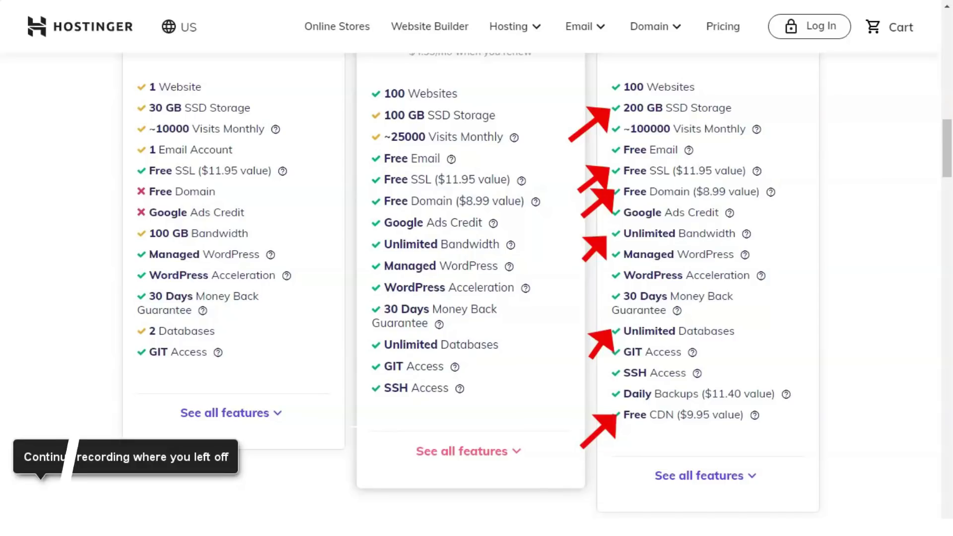
scroll(471, 248, "up", 6)
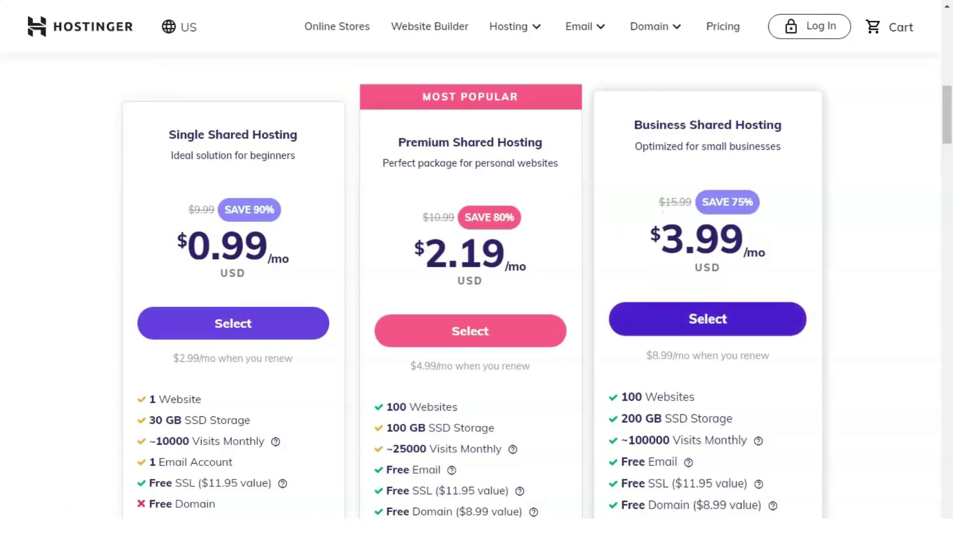
Step: Order Business Shared Hosting for 48 months and reach the $191.52 payment section
left_click(707, 319)
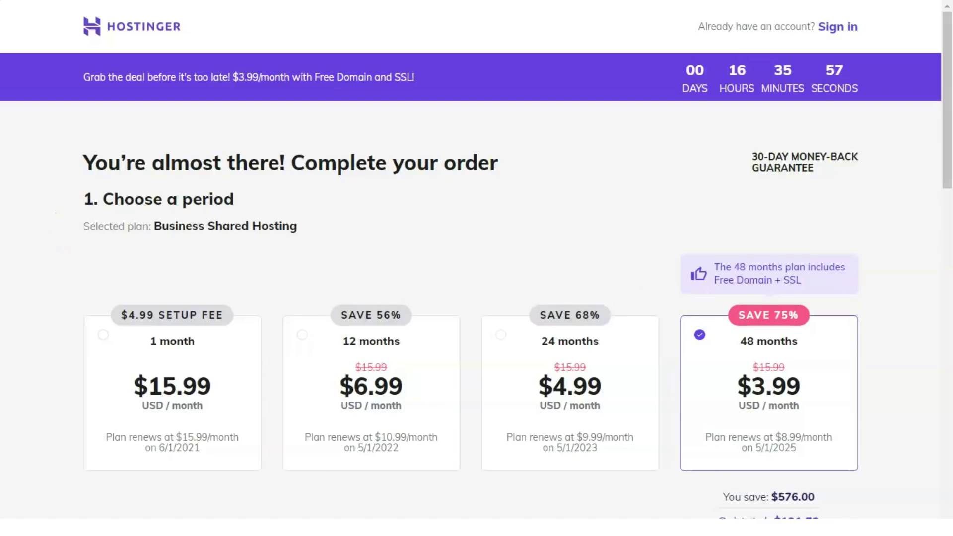
scroll(477, 269, "down", 10)
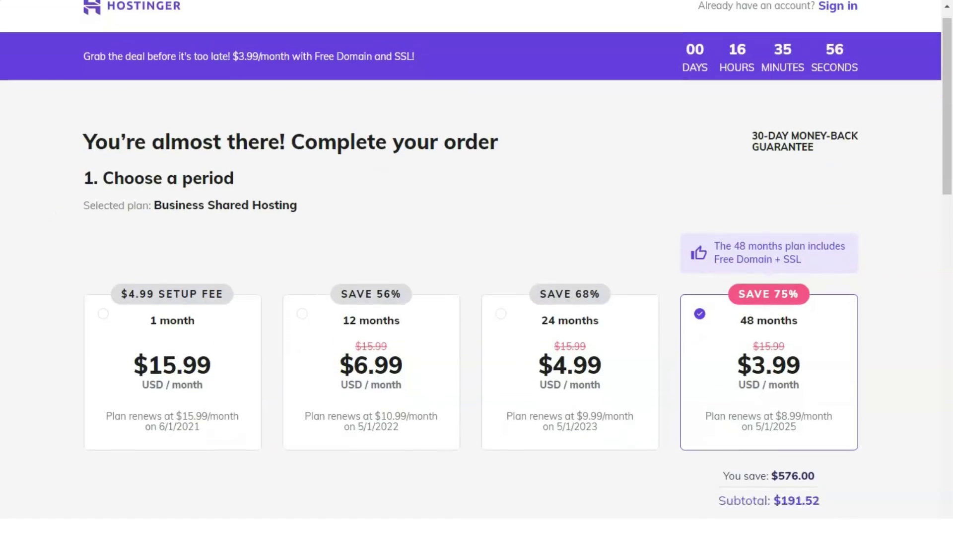
scroll(476, 268, "down", 1)
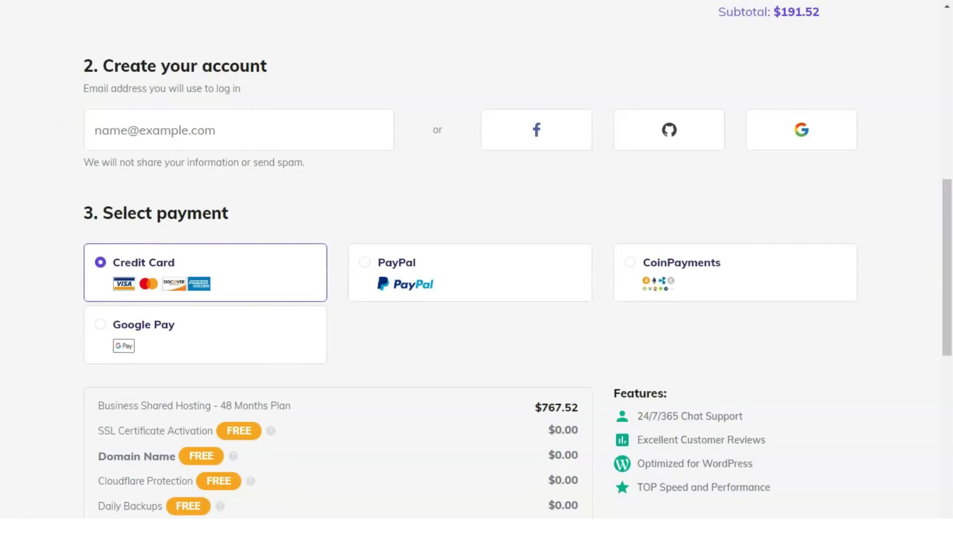
scroll(477, 268, "down", 6)
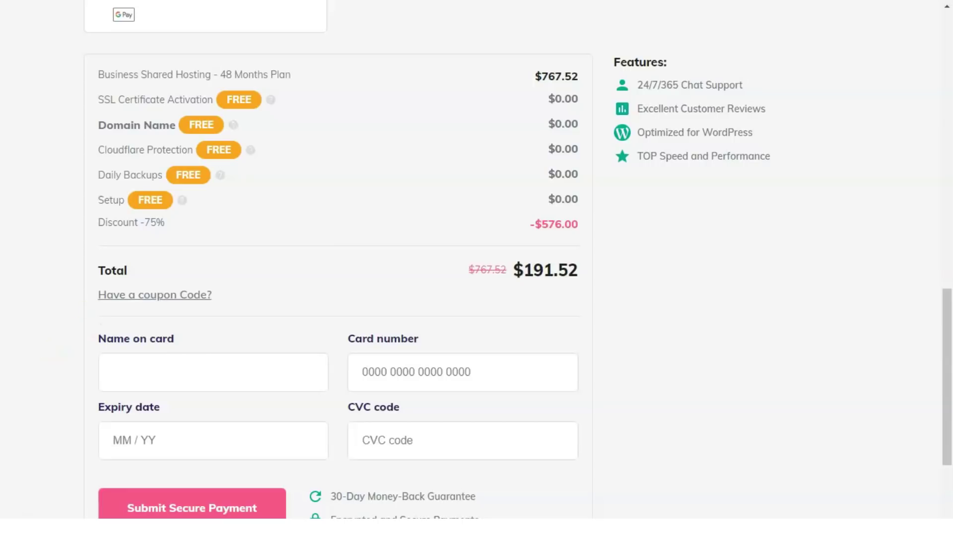
Step: Reveal the coupon code field and paste DIGITALMARKETING into it
left_click(155, 295)
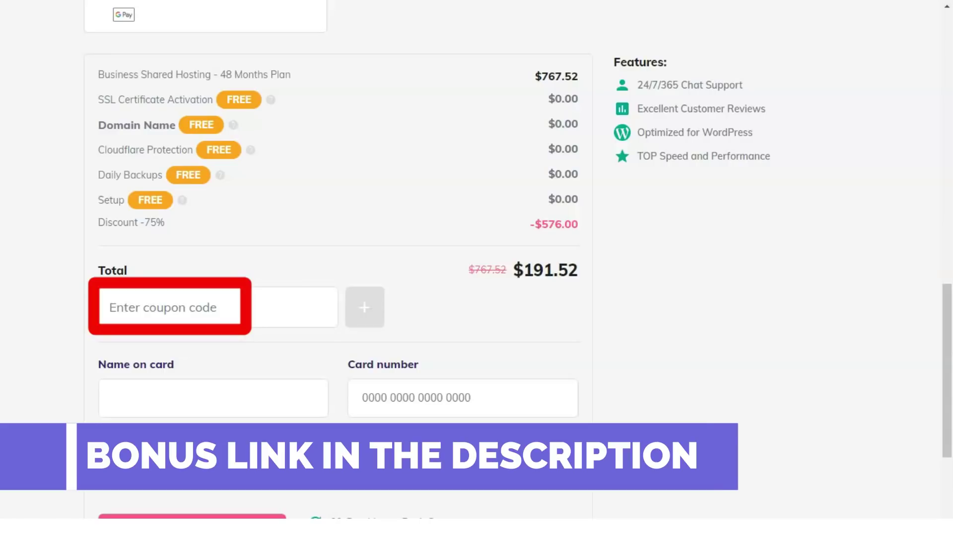
type("DIGITALMARKETING")
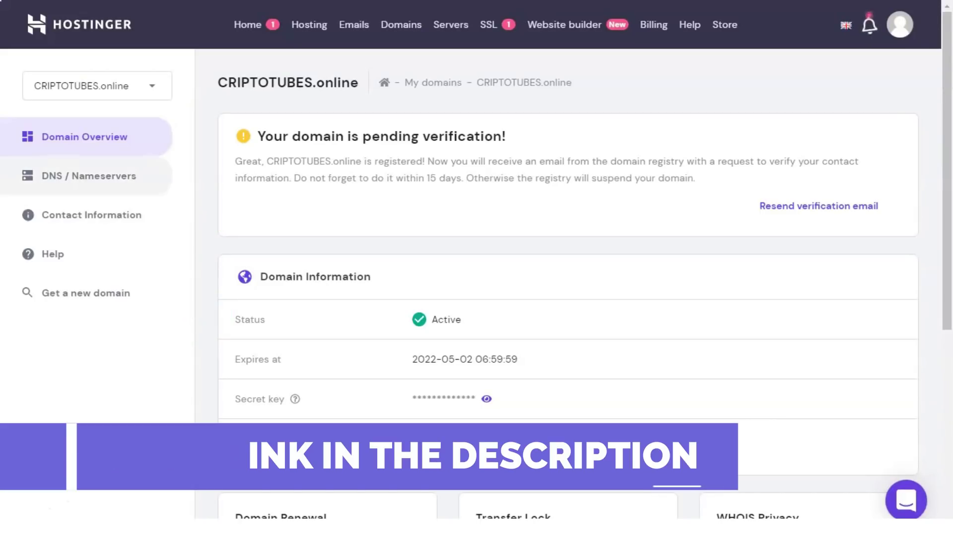
Step: Open DNS / Nameservers for CRIPTOTUBES.online and review its DNS records table
left_click(89, 176)
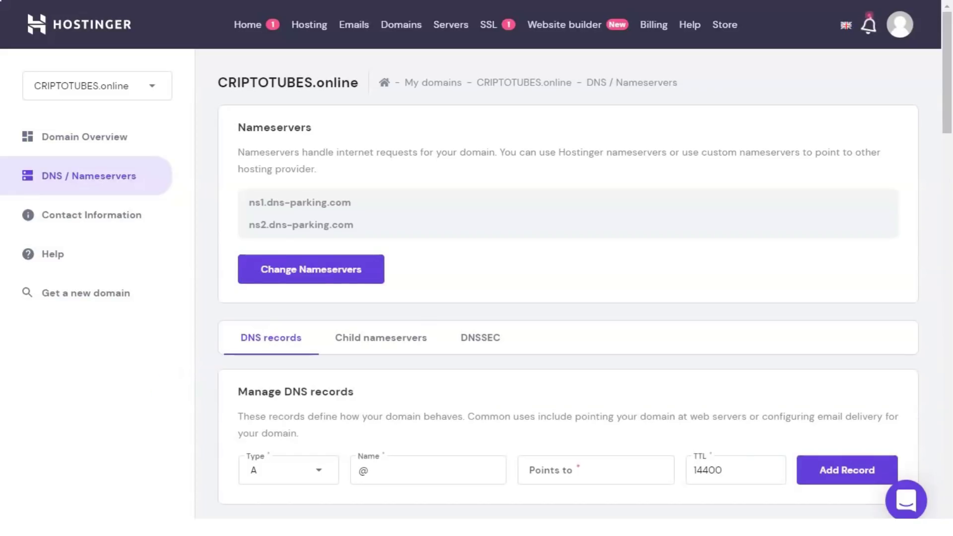
scroll(566, 299, "down", 5)
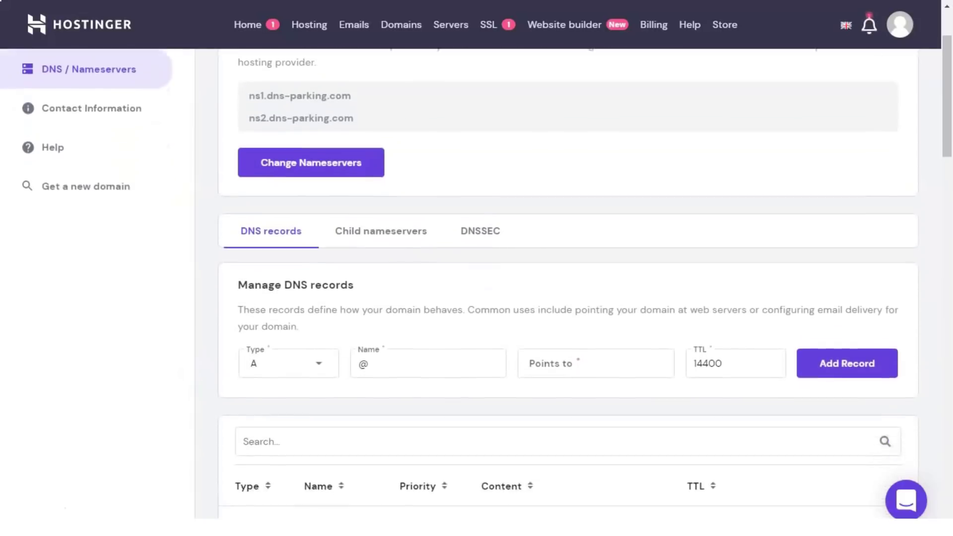
scroll(566, 298, "down", 2)
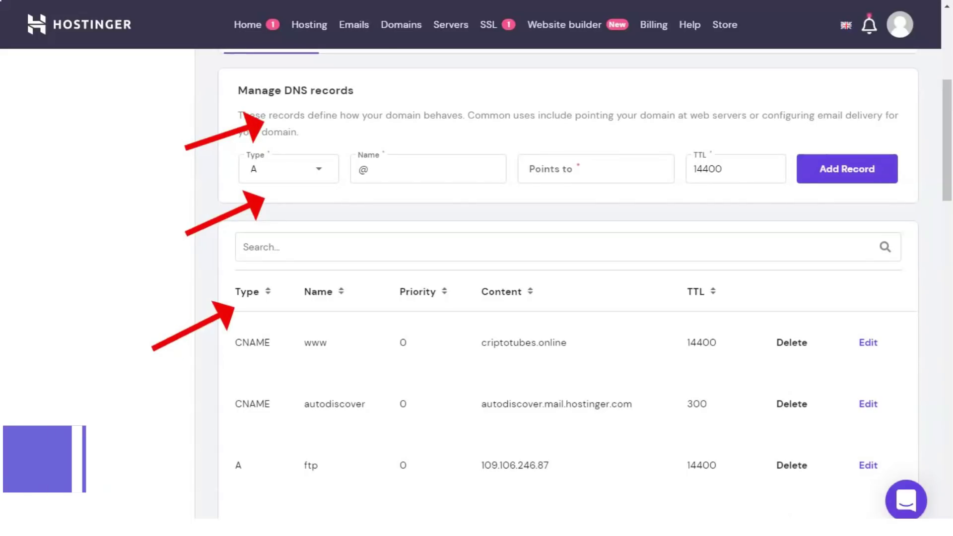
left_click(567, 247)
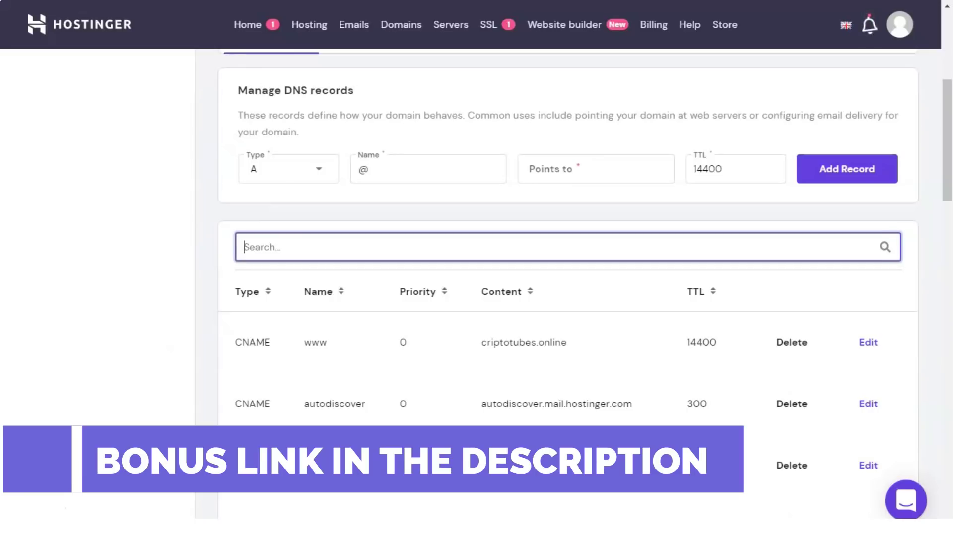
scroll(566, 248, "up", 3)
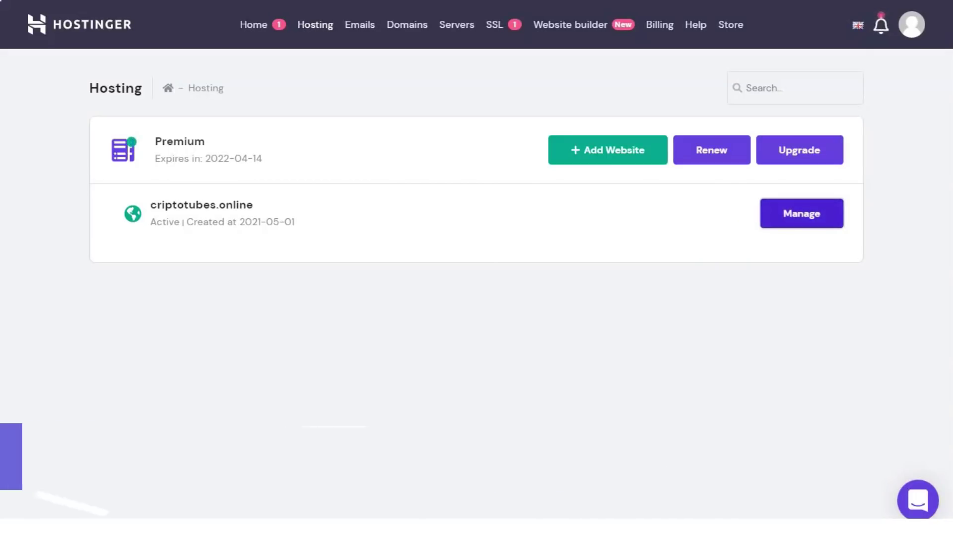
Step: Manage the criptotubes.online hosting account and scroll down to its Website tools
left_click(802, 214)
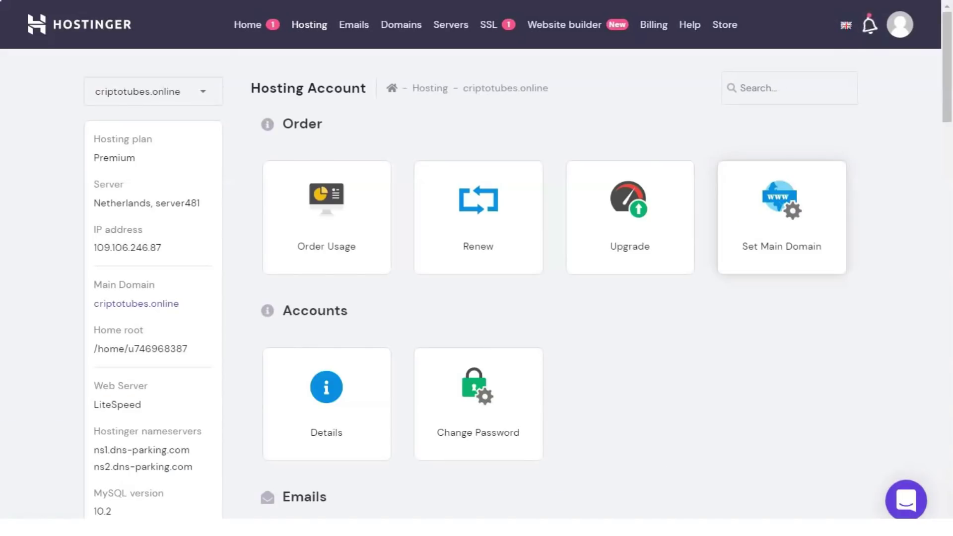
scroll(519, 283, "down", 5)
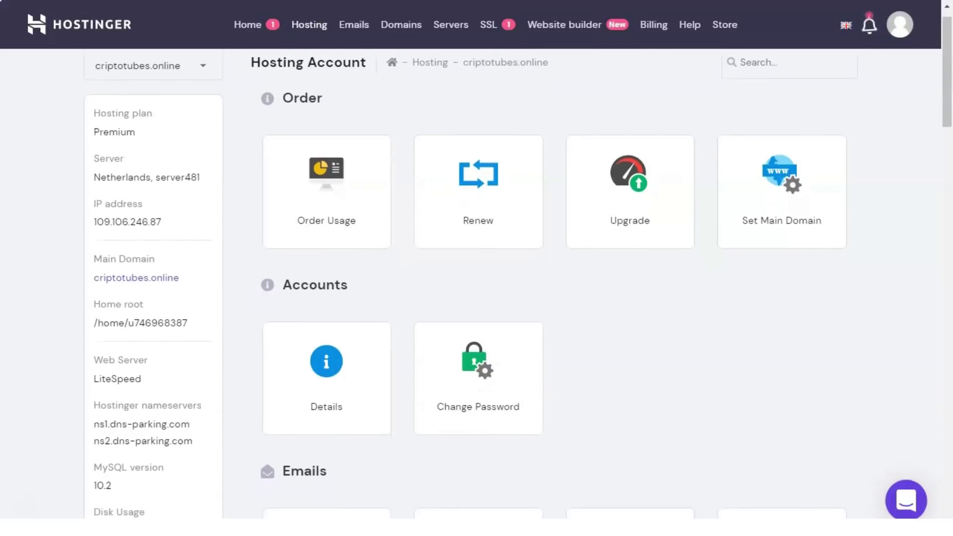
scroll(518, 283, "down", 7)
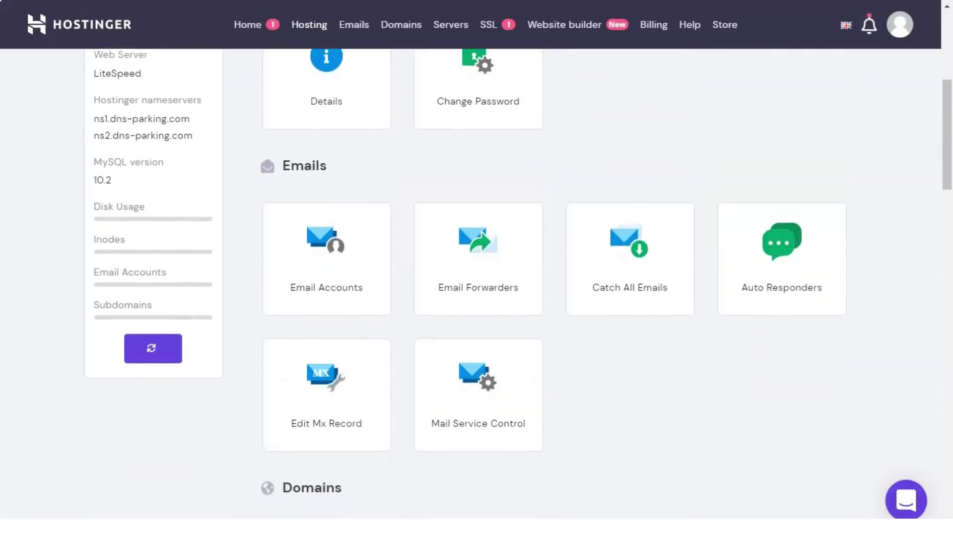
scroll(518, 283, "down", 8)
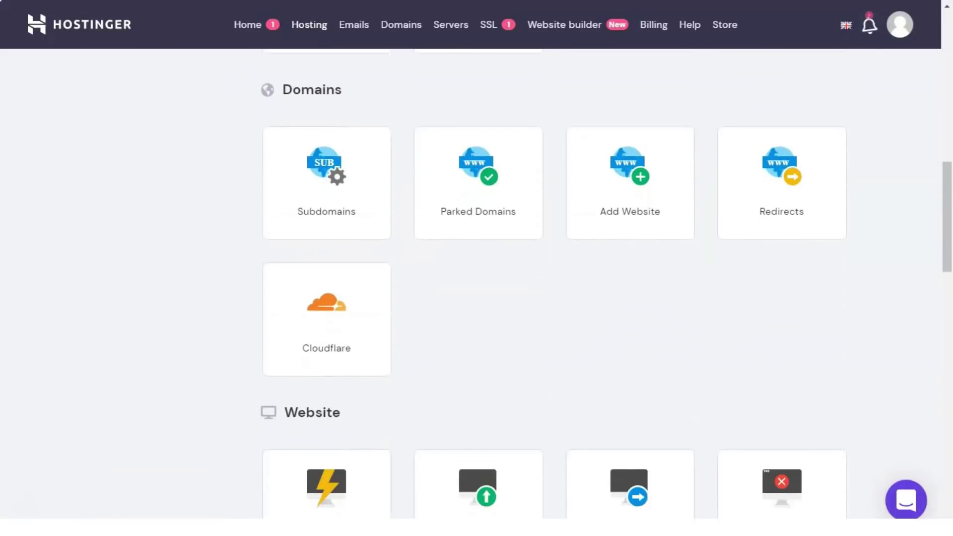
scroll(518, 283, "down", 8)
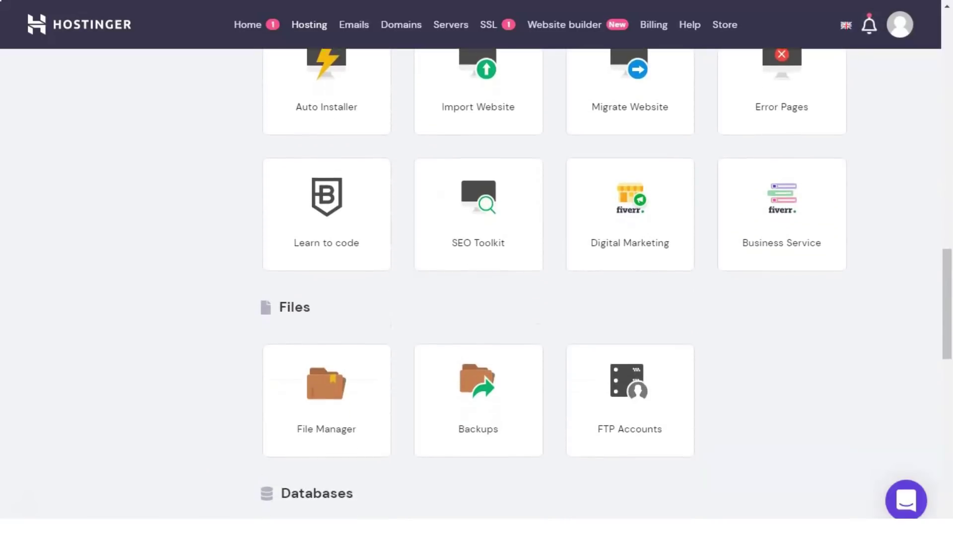
scroll(519, 283, "down", 8)
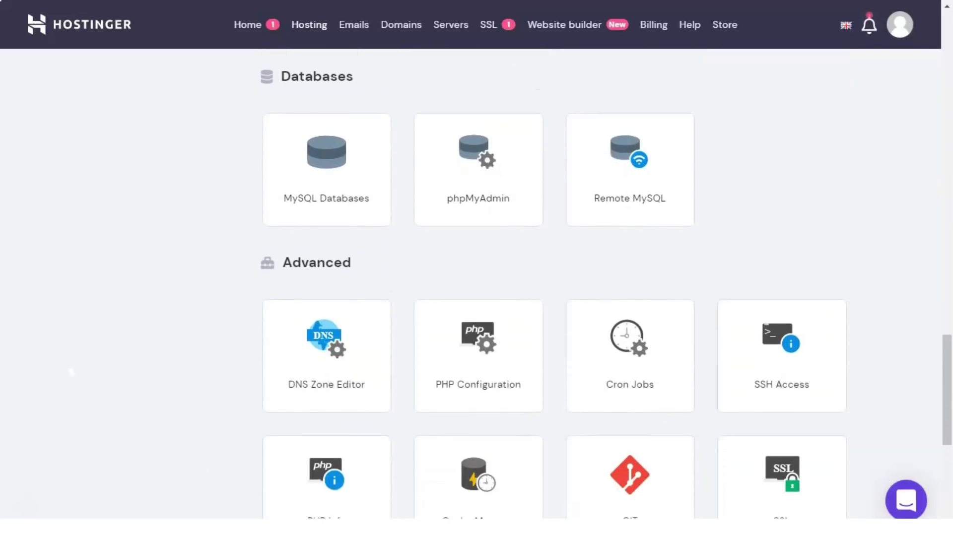
scroll(518, 283, "down", 1)
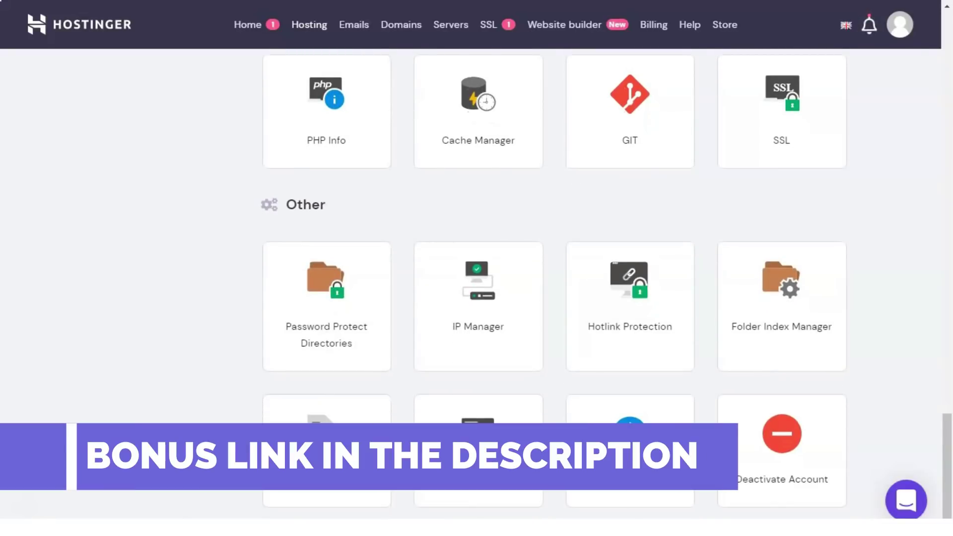
scroll(519, 283, "up", 15)
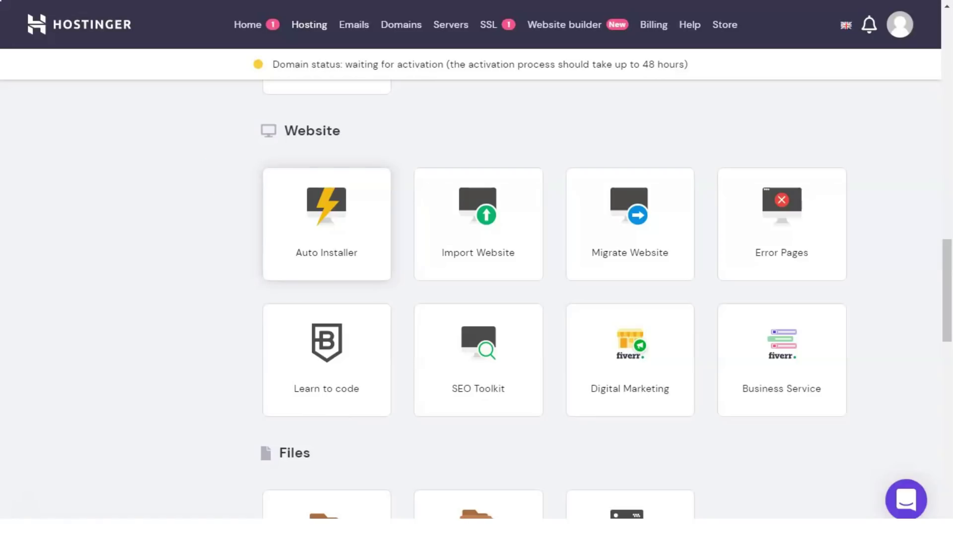
Step: Start a WordPress installation from the Auto Installer for criptotubes.online
left_click(327, 223)
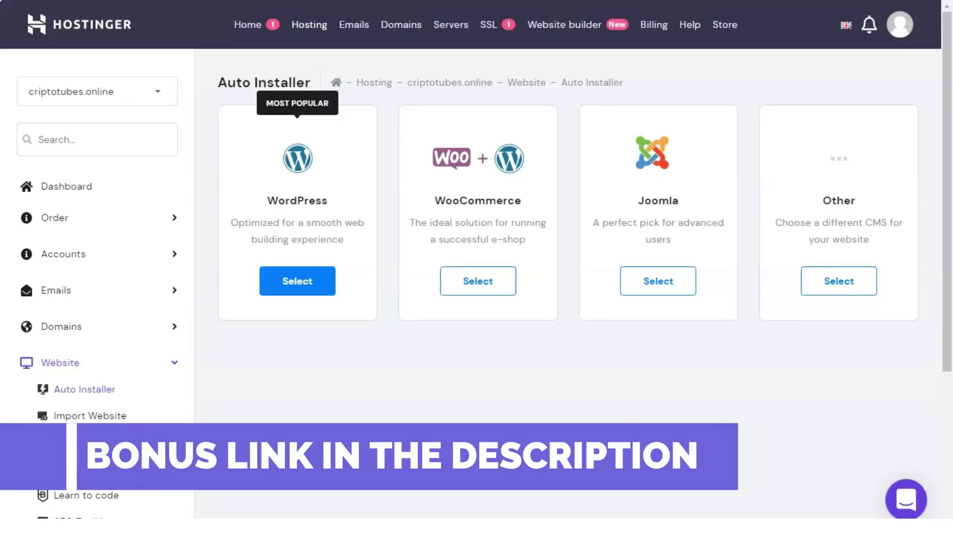
left_click(298, 281)
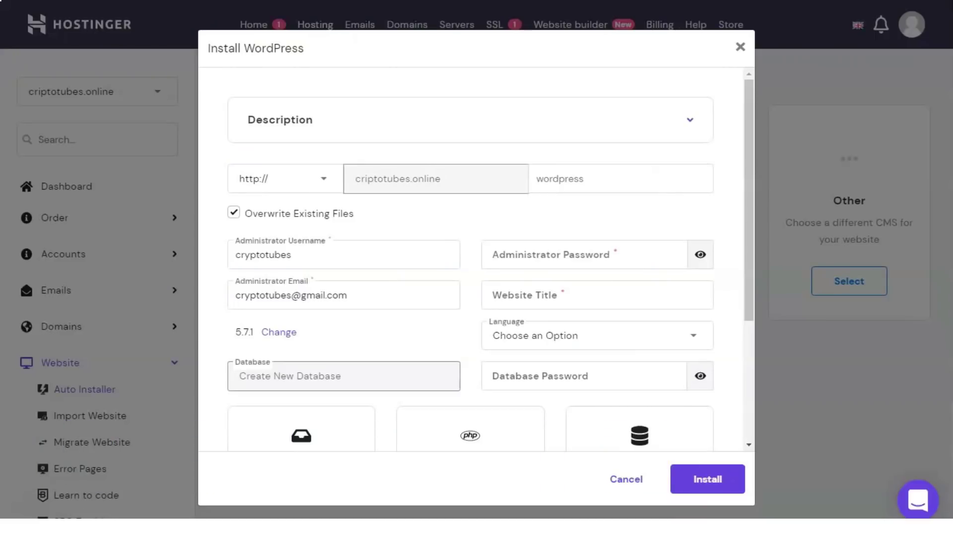
scroll(639, 248, "down", 4)
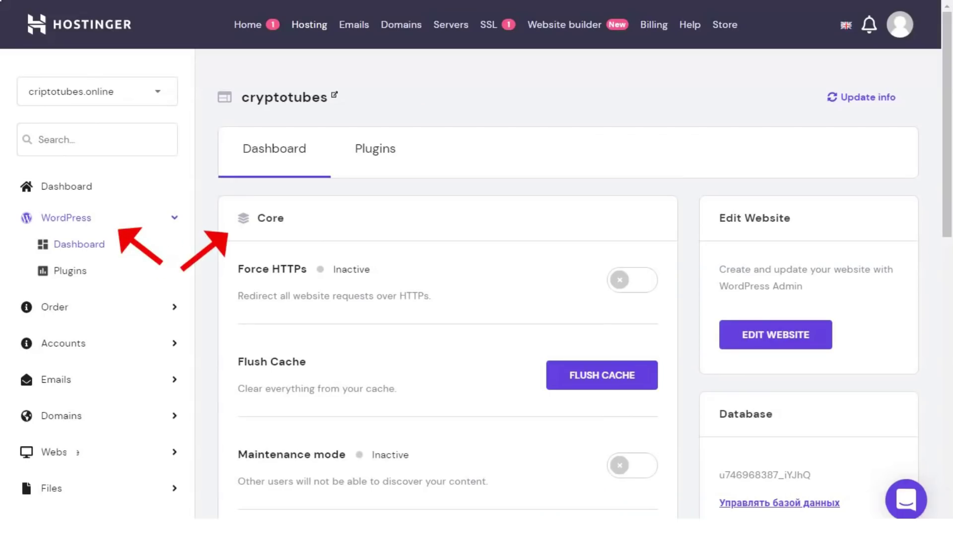
scroll(568, 284, "down", 3)
scroll(485, 283, "down", 8)
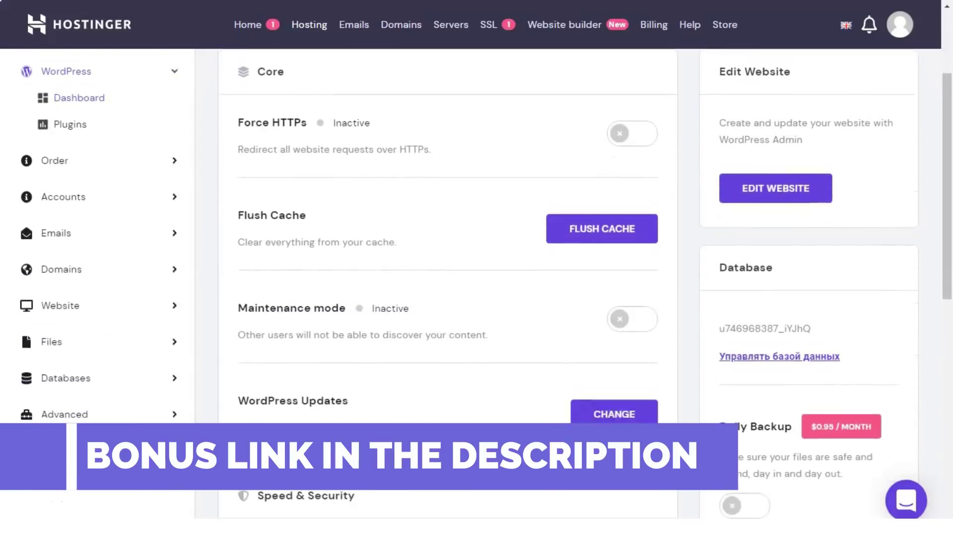
scroll(484, 283, "down", 2)
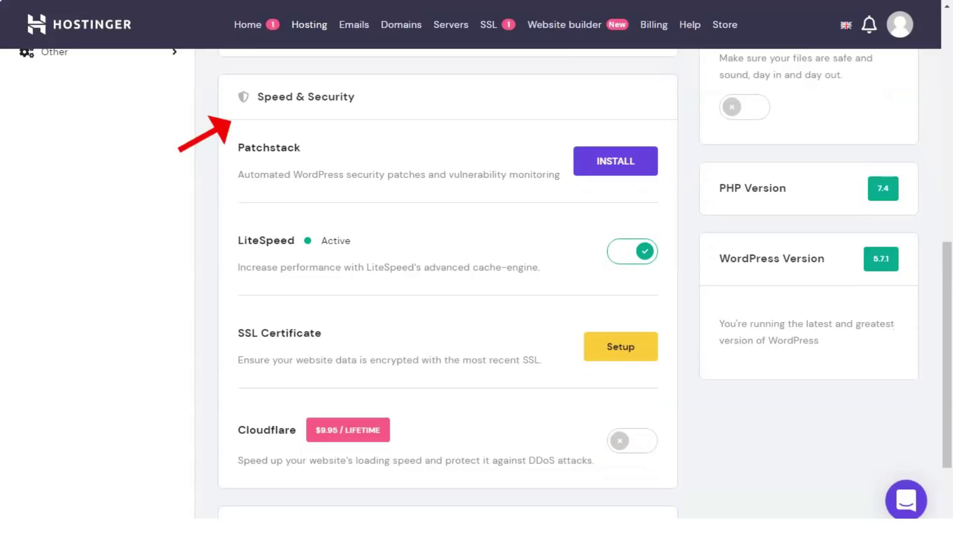
scroll(484, 283, "down", 3)
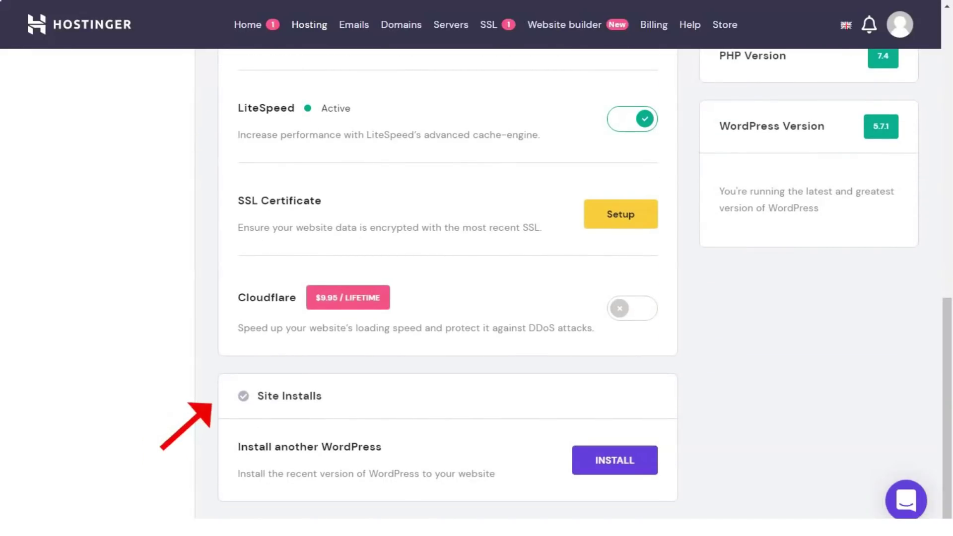
scroll(476, 283, "up", 15)
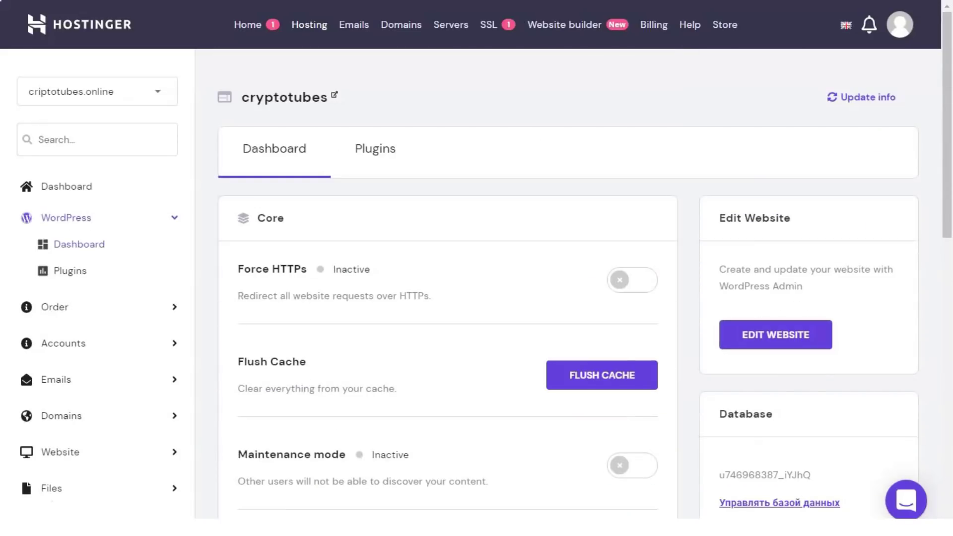
left_click(375, 148)
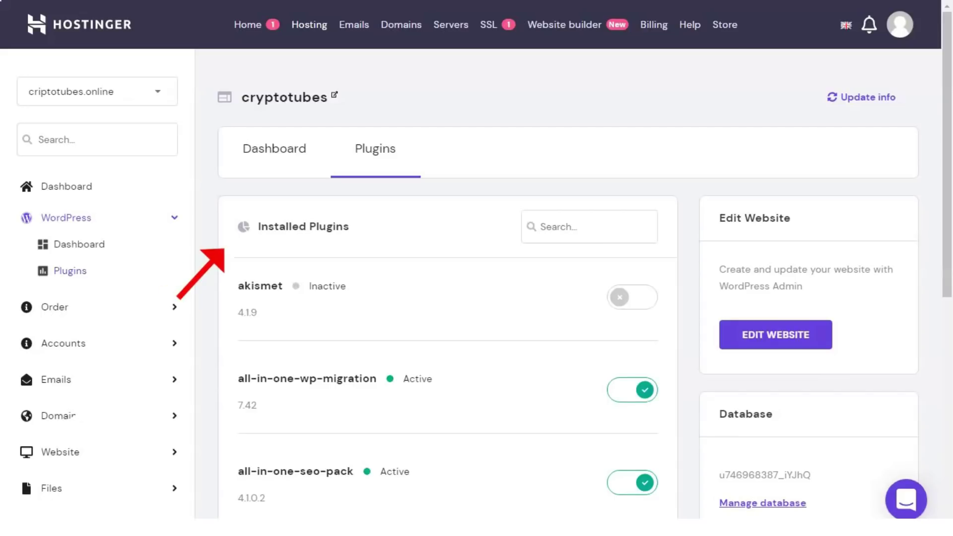
scroll(477, 283, "down", 8)
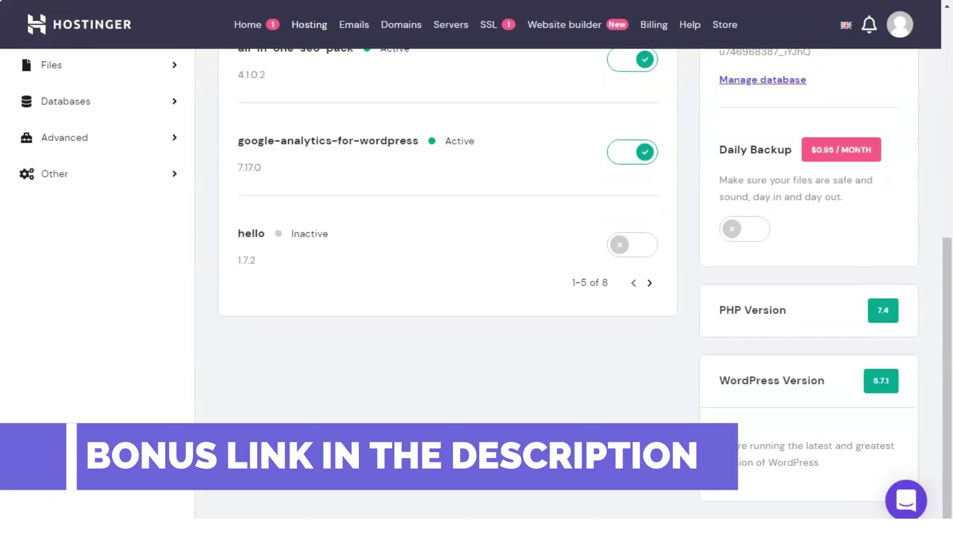
scroll(477, 283, "up", 8)
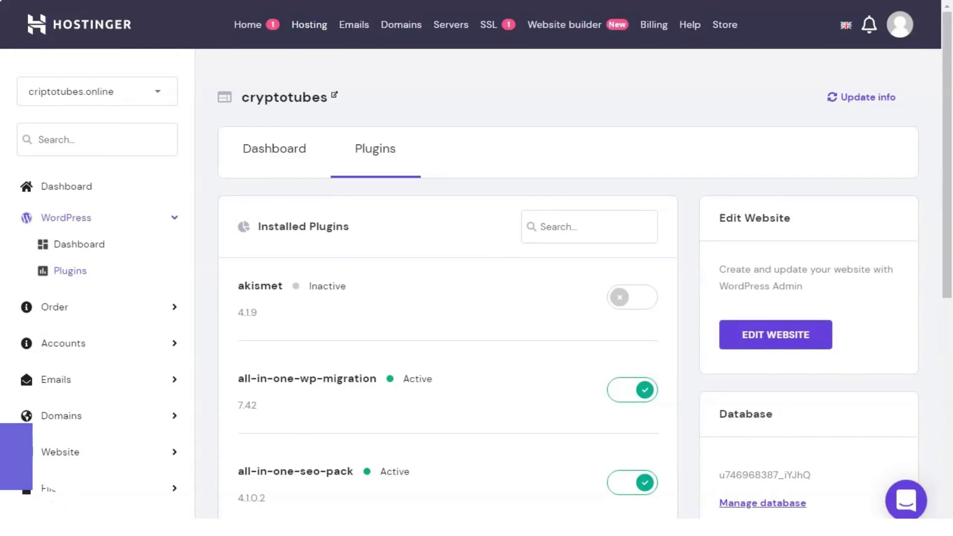
left_click(274, 148)
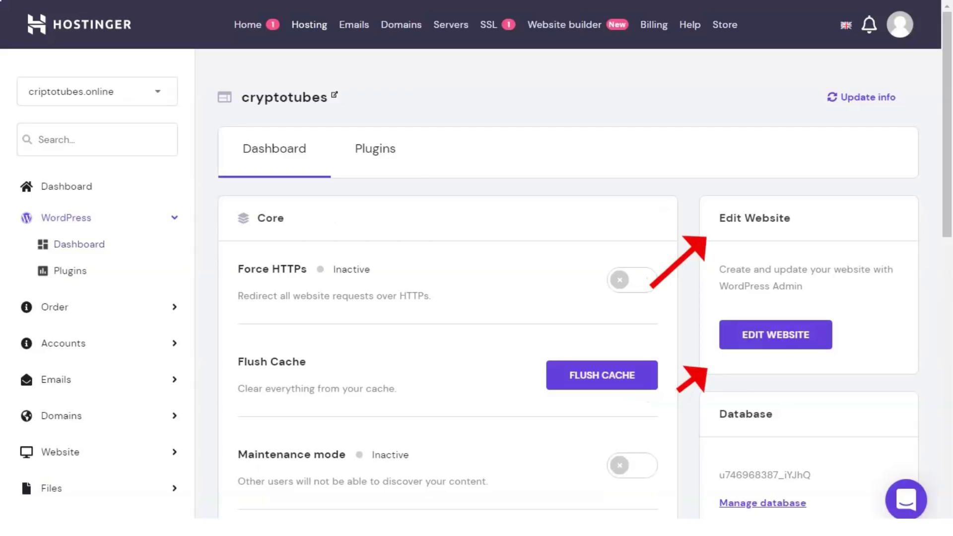
scroll(485, 266, "down", 1)
scroll(484, 266, "down", 5)
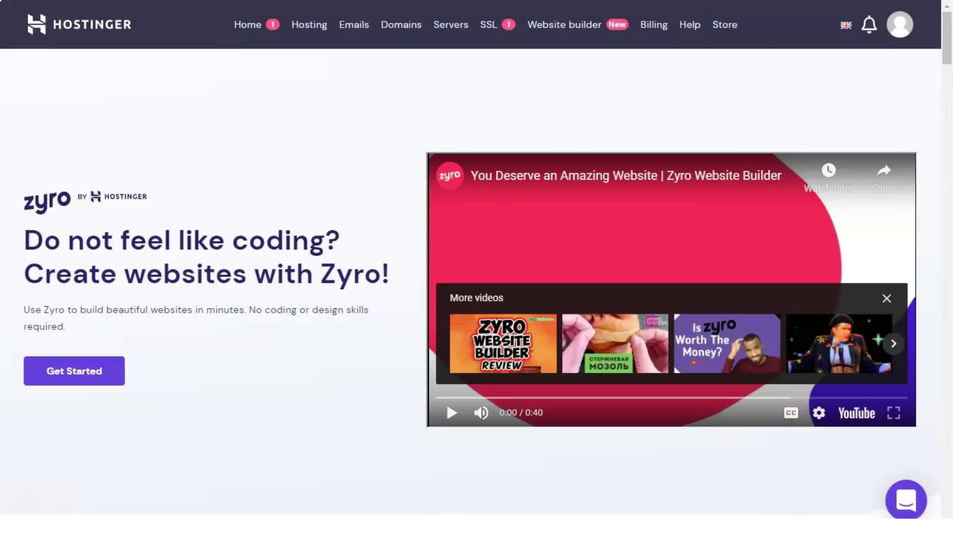
Step: Scroll the Auto Installer page to WordPress under Installed Applications
scroll(471, 282, "down", 7)
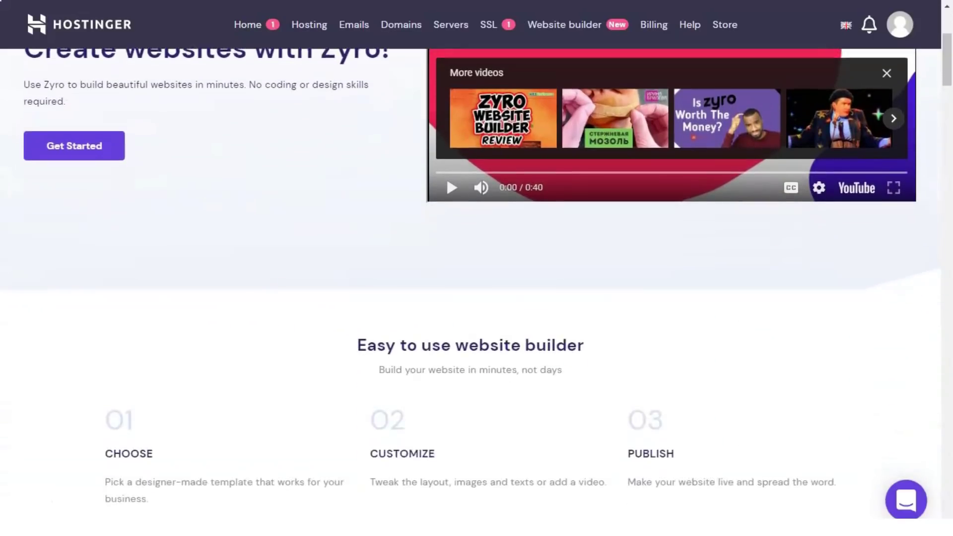
scroll(471, 282, "down", 2)
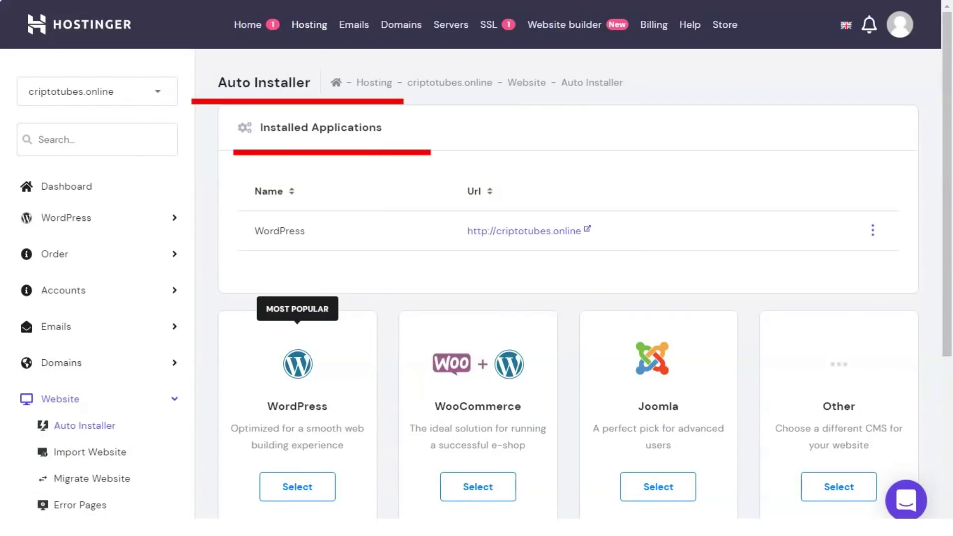
Step: Choose WordPress from the Other applications to open its install form, version 5.7.1
scroll(476, 284, "down", 4)
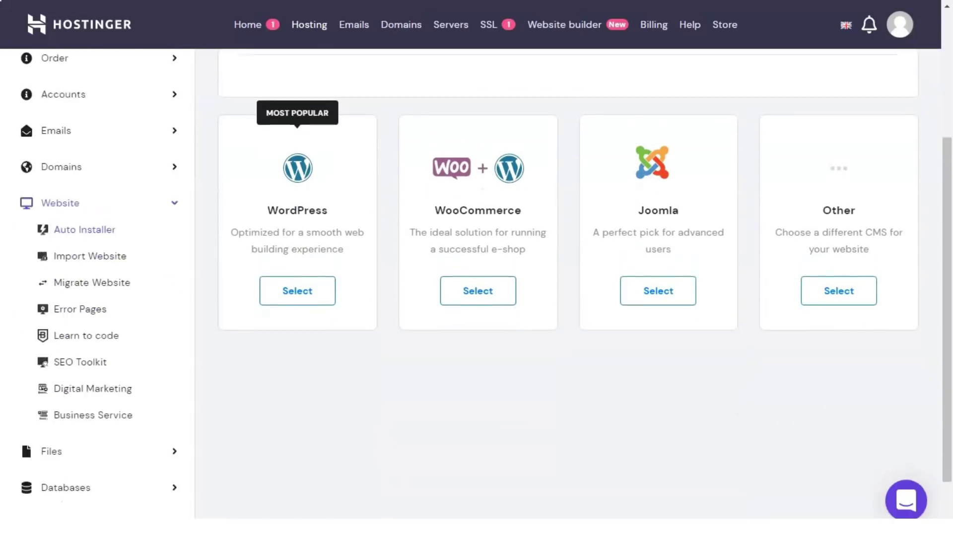
scroll(476, 283, "down", 1)
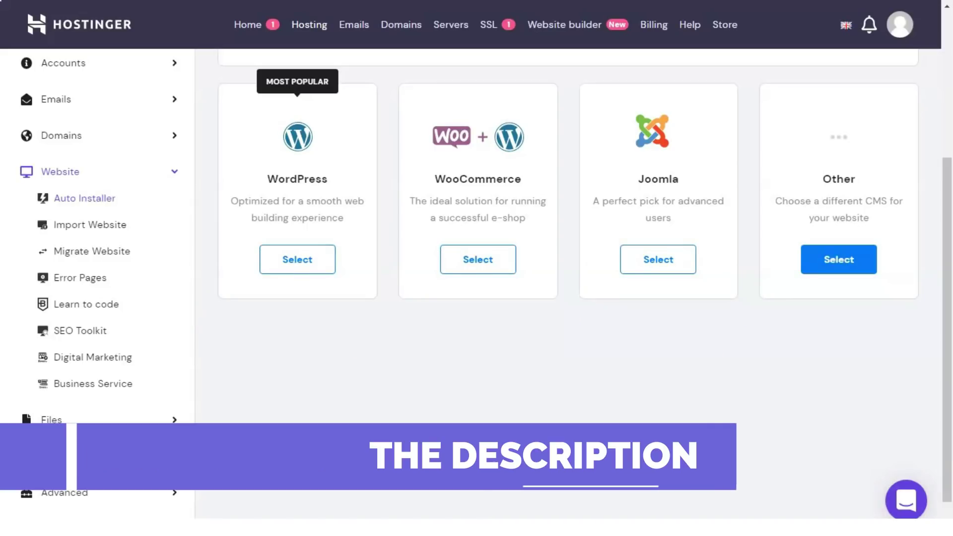
left_click(840, 259)
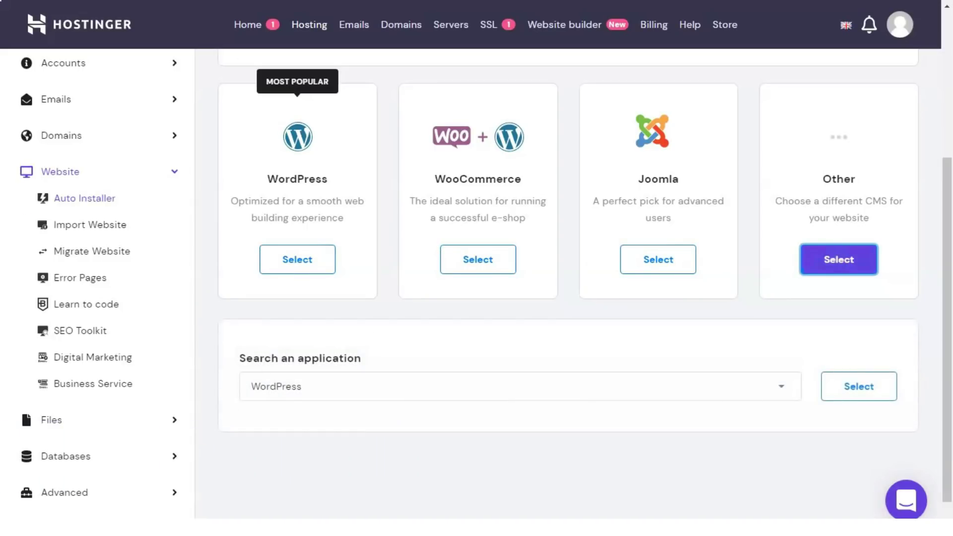
scroll(485, 288, "up", 1)
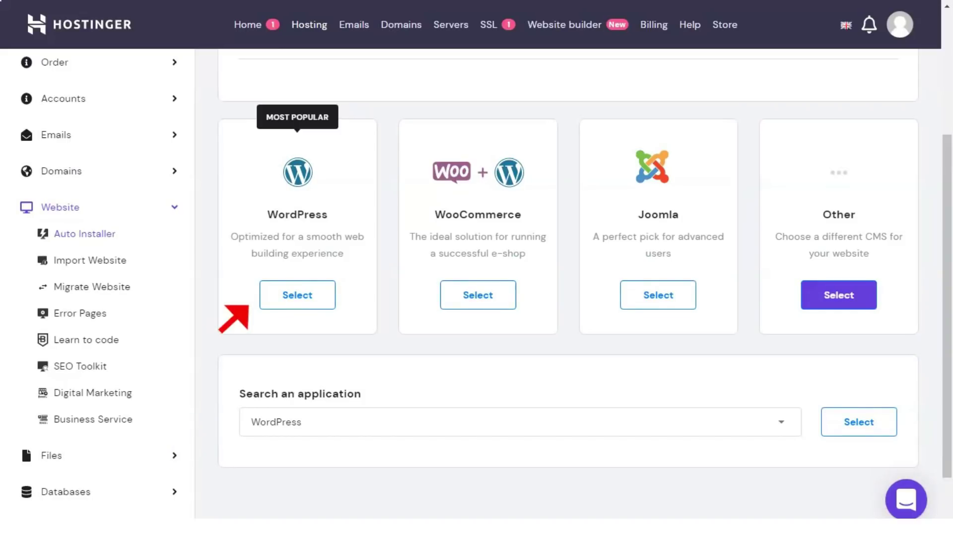
left_click(297, 295)
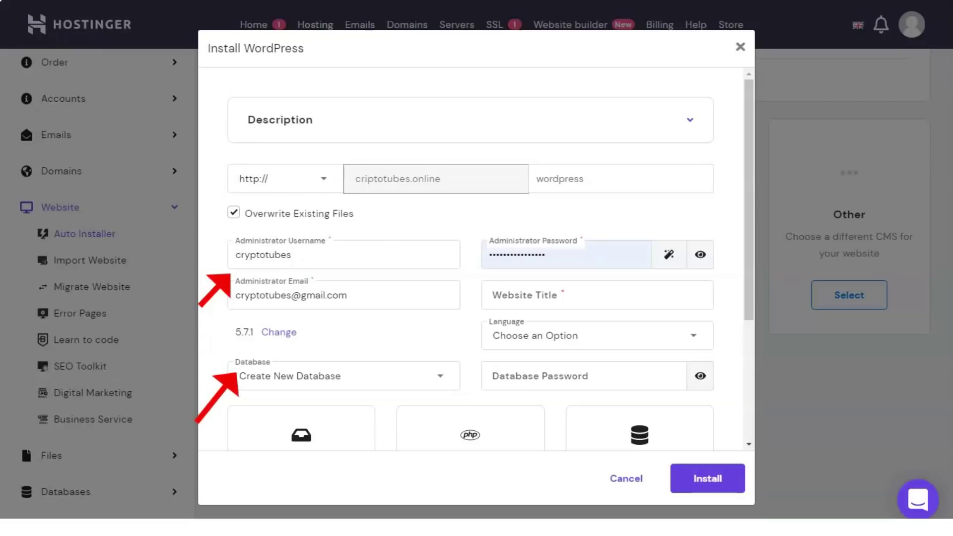
Step: Install WordPress titled criptotubes.online in English, opening its admin Dashboard
scroll(490, 259, "down", 4)
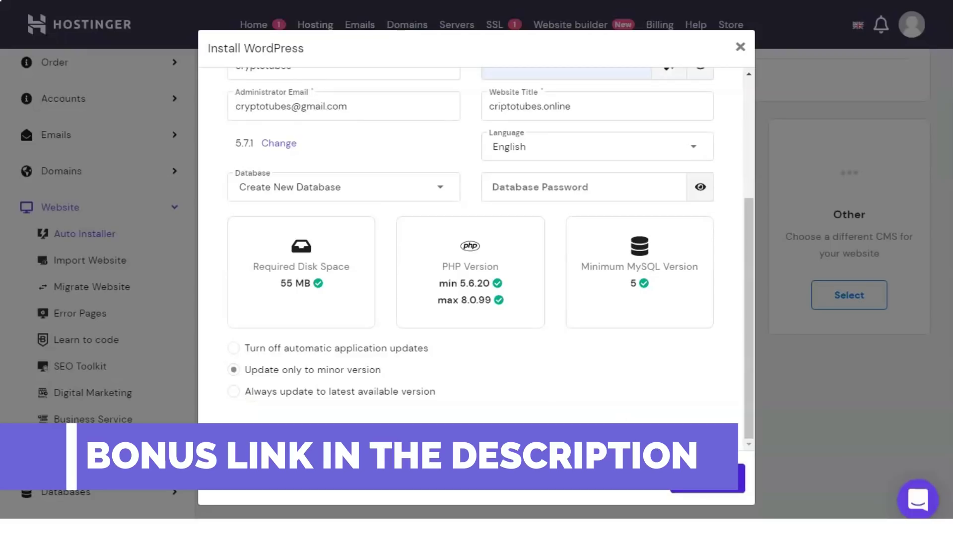
key("Return")
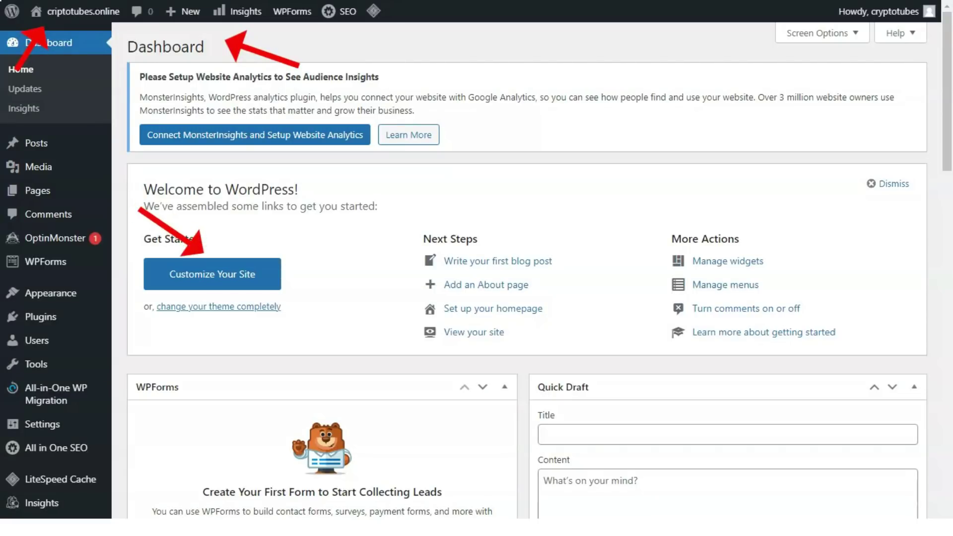
Step: Open the Twenty Twenty-One customizer and view all menu locations for the primary and secondary menus
left_click(211, 274)
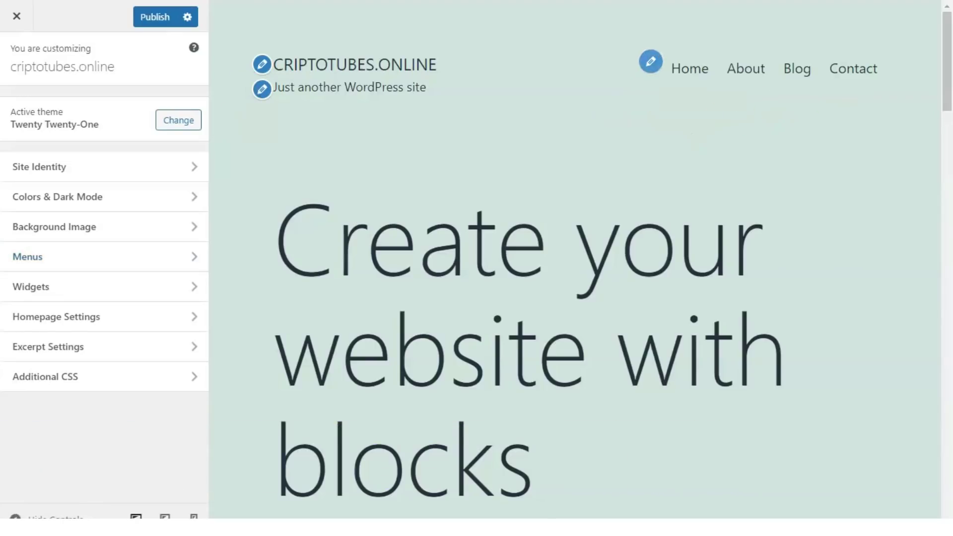
left_click(28, 256)
left_click(51, 301)
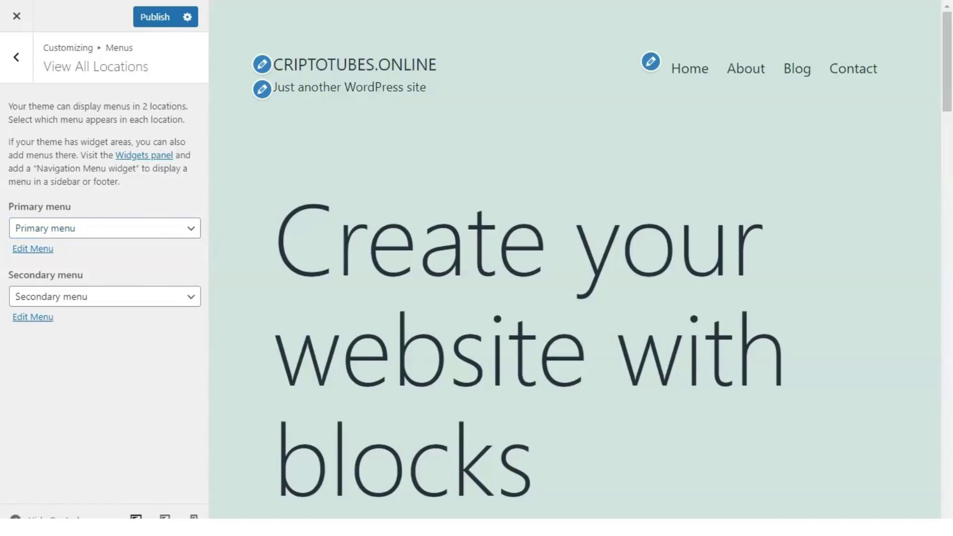
scroll(575, 258, "down", 15)
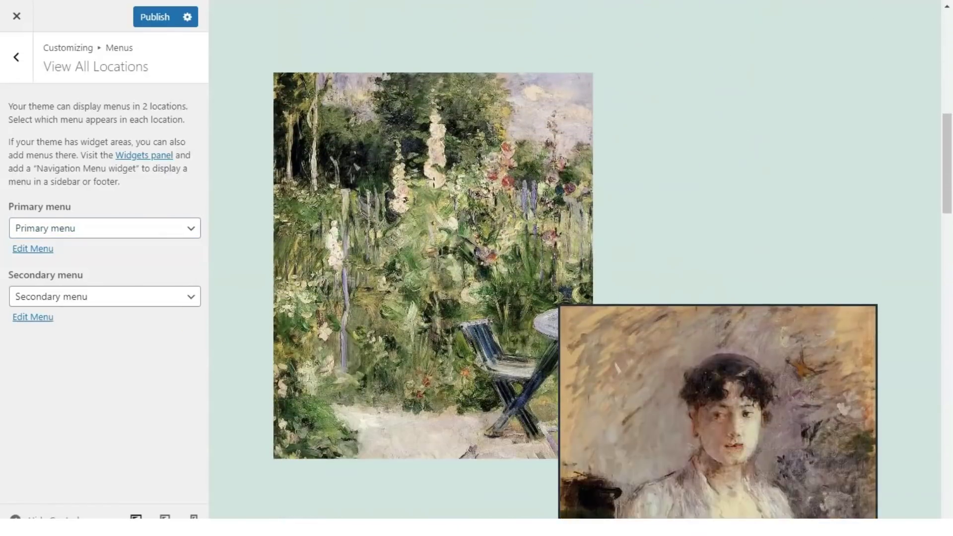
scroll(575, 258, "down", 10)
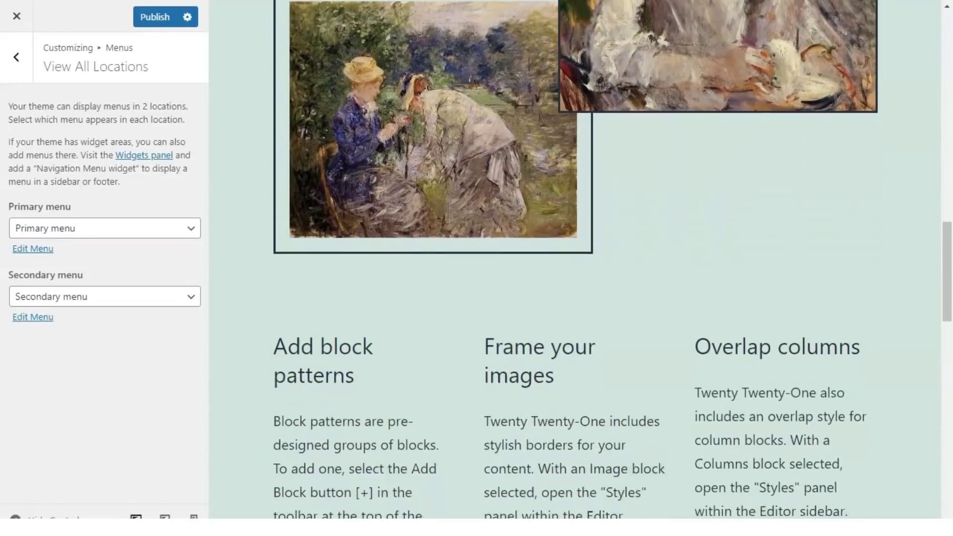
scroll(575, 258, "down", 3)
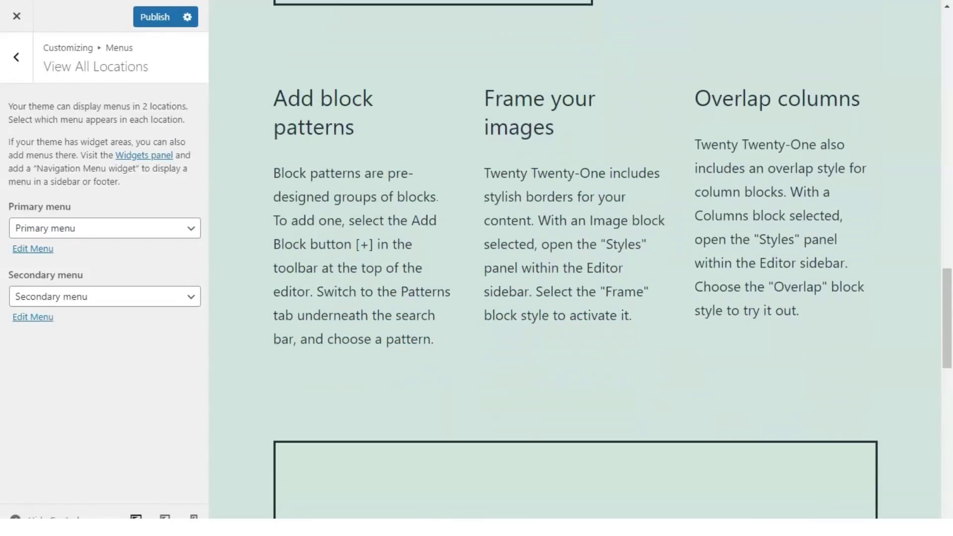